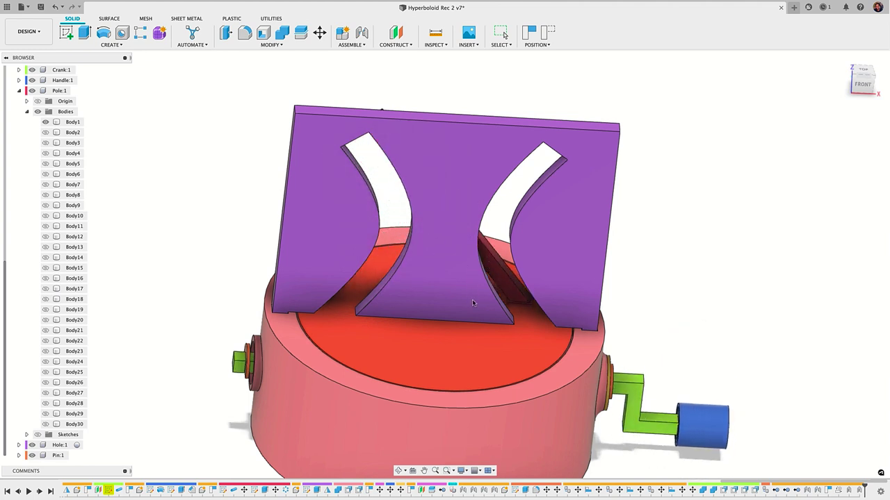
# Step: Show the Pin, Hole, Pole, Handle, Crank, Bearing, Side Gear and Top Gear components, leaving the Frame hidden
pyautogui.press('Escape')
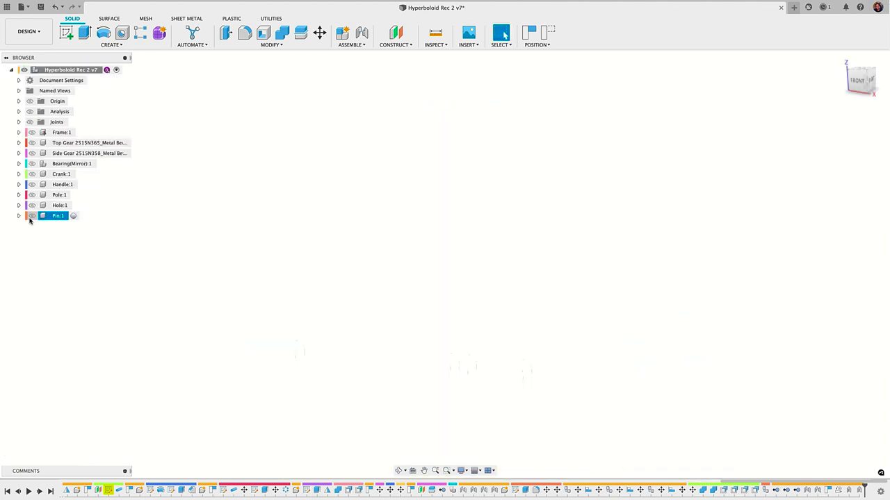
pyautogui.click(31, 216)
pyautogui.click(31, 206)
pyautogui.click(32, 195)
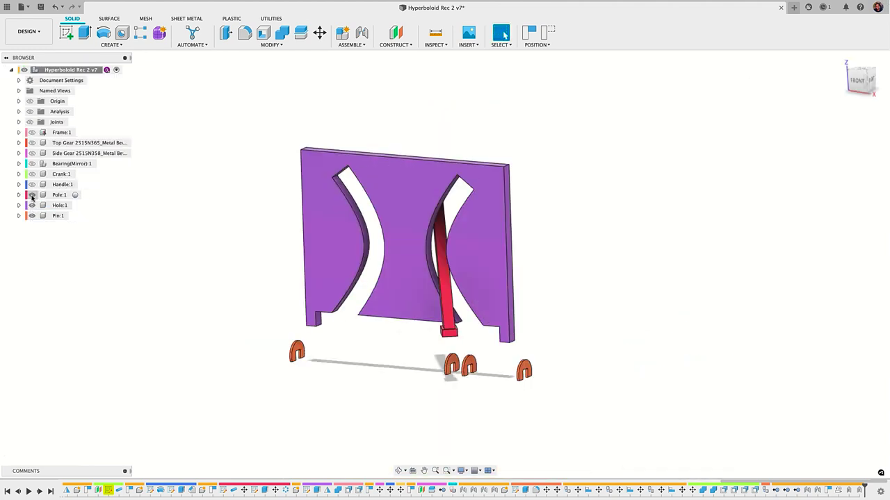
pyautogui.click(32, 185)
pyautogui.click(31, 175)
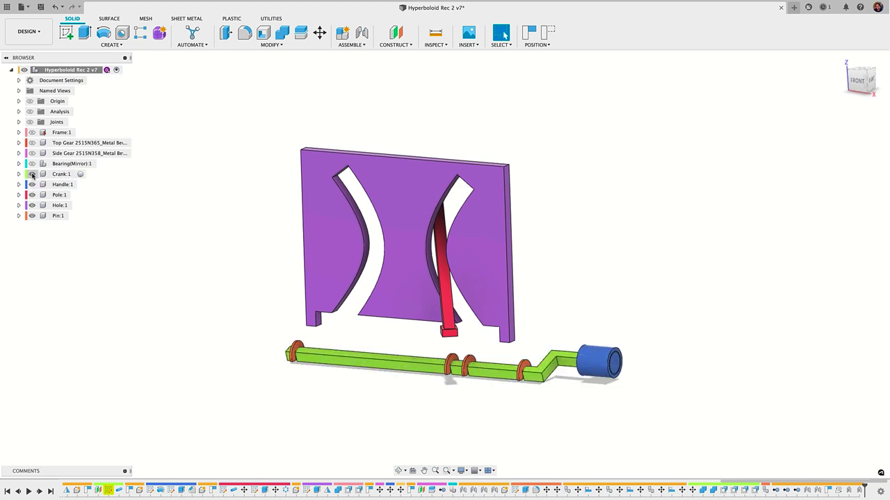
pyautogui.click(32, 164)
pyautogui.click(32, 153)
pyautogui.click(31, 143)
pyautogui.click(31, 144)
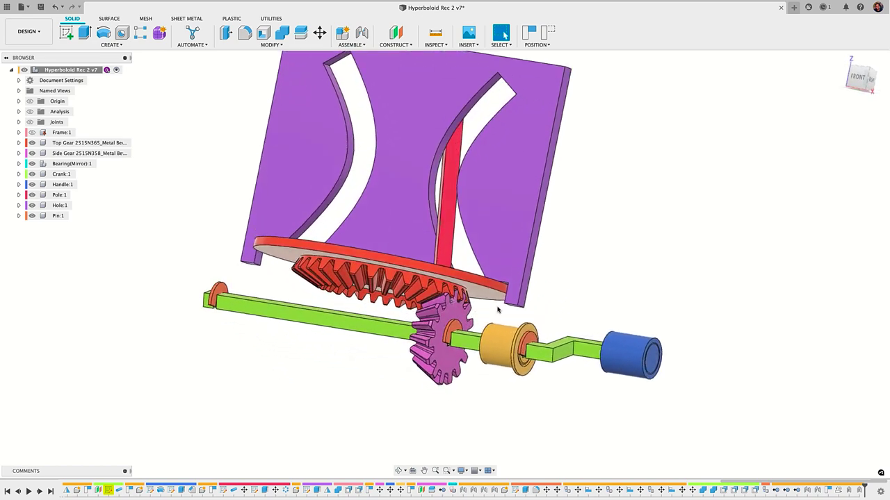
pyautogui.keyDown('shift'); pyautogui.moveTo(526, 312); pyautogui.dragTo(631, 374, button='middle'); pyautogui.keyUp('shift')
pyautogui.moveTo(632, 373); pyautogui.dragTo(540, 357)
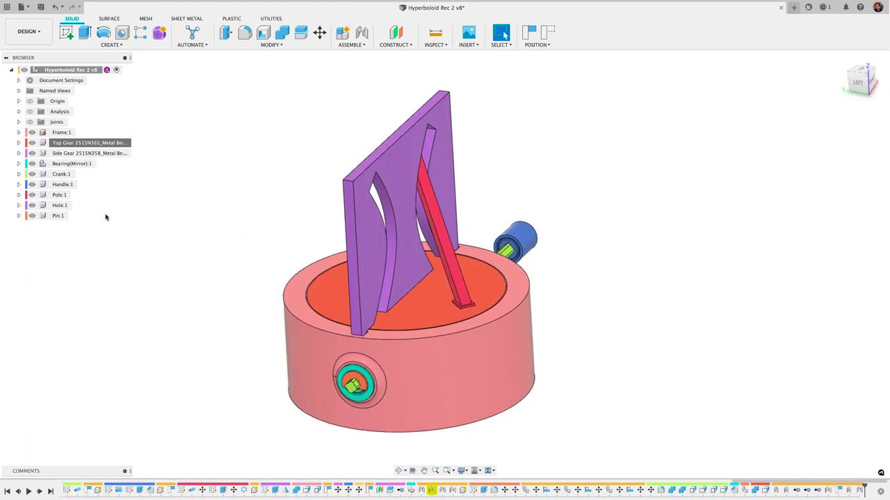
pyautogui.click(391, 370)
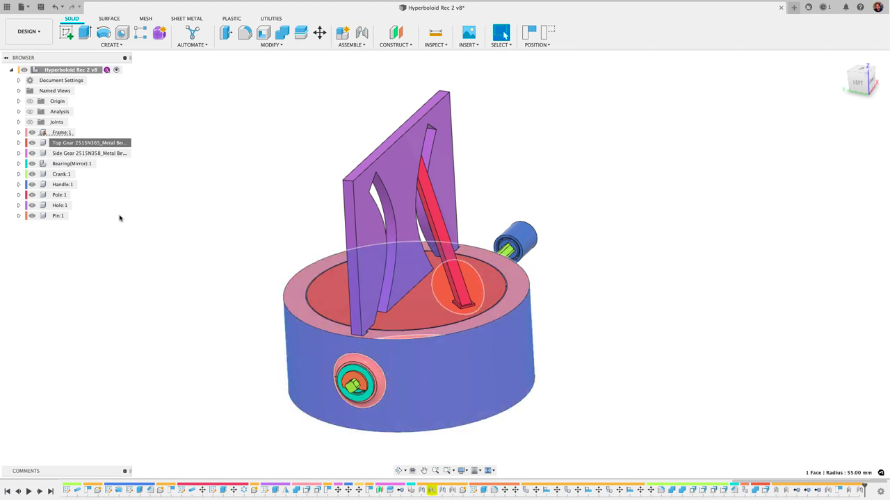
pyautogui.click(32, 152)
pyautogui.click(165, 230)
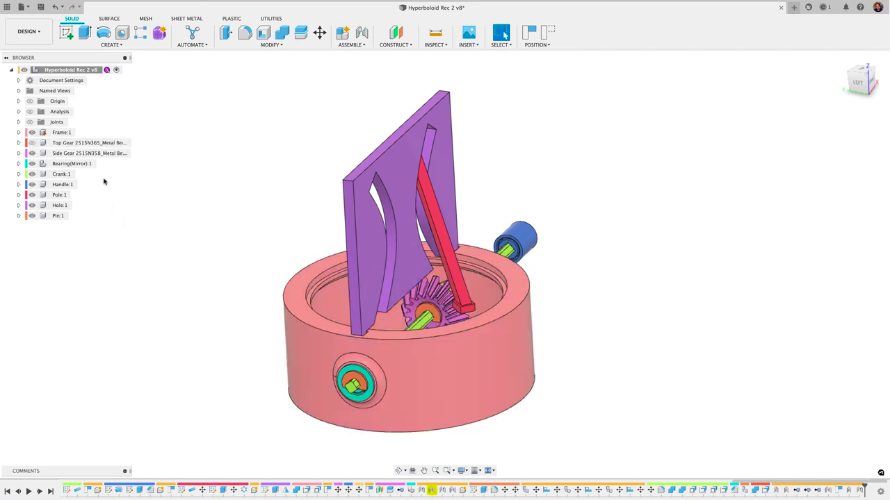
pyautogui.click(60, 143)
pyautogui.rightClick(67, 144)
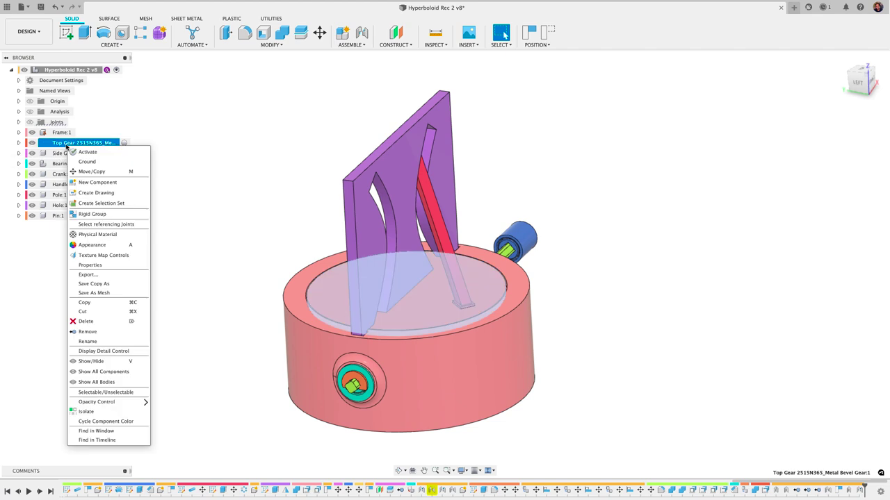
pyautogui.click(196, 283)
pyautogui.click(261, 340)
# Step: Hide the Frame and examine the crank, the bearings and the meshing bevel gears under the turntable from several angles
pyautogui.click(32, 133)
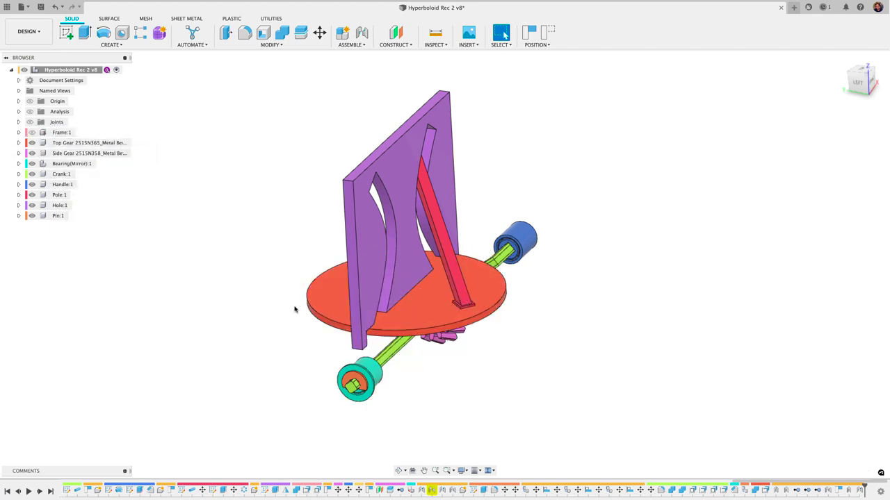
pyautogui.keyDown('shift'); pyautogui.moveTo(320, 327); pyautogui.dragTo(469, 253, button='middle'); pyautogui.keyUp('shift')
pyautogui.scroll(4, 408, 372)
pyautogui.scroll(1, 432, 253)
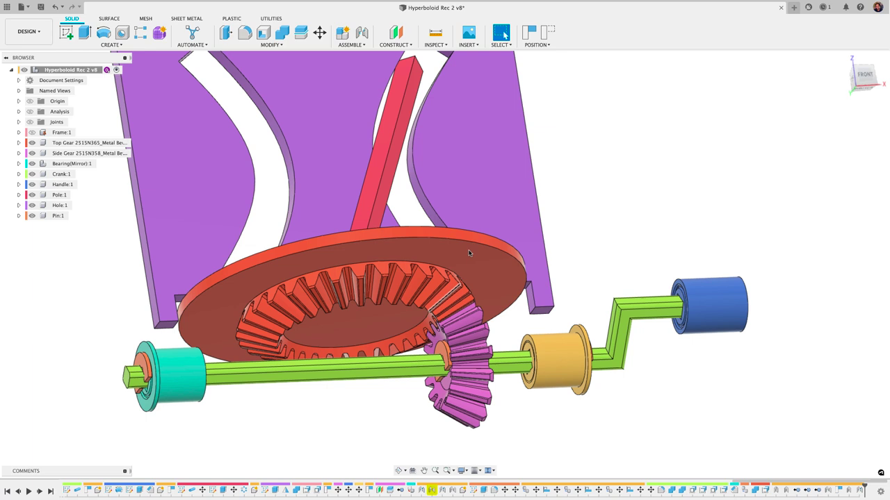
pyautogui.keyDown('shift'); pyautogui.moveTo(469, 253); pyautogui.dragTo(507, 317, button='middle'); pyautogui.keyUp('shift')
pyautogui.keyDown('shift'); pyautogui.scroll(5, 579, 317); pyautogui.keyUp('shift')
pyautogui.scroll(-5, 506, 317)
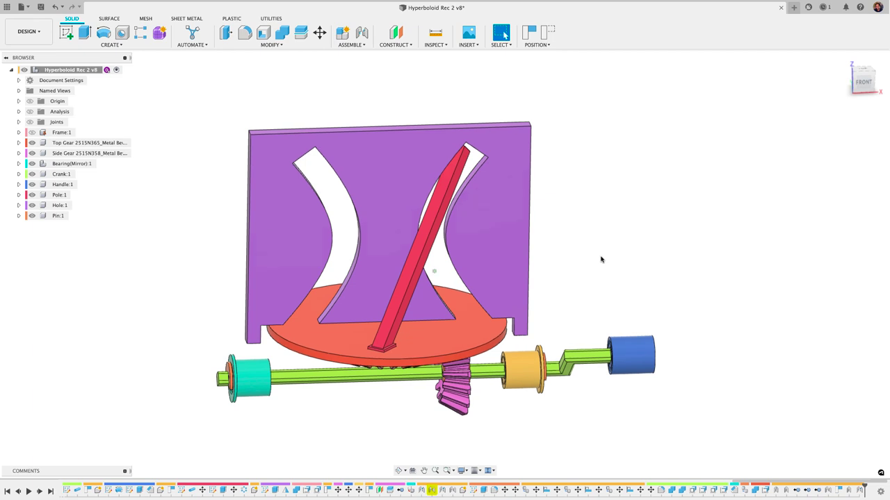
pyautogui.keyDown('shift'); pyautogui.scroll(-5, 602, 259); pyautogui.keyUp('shift')
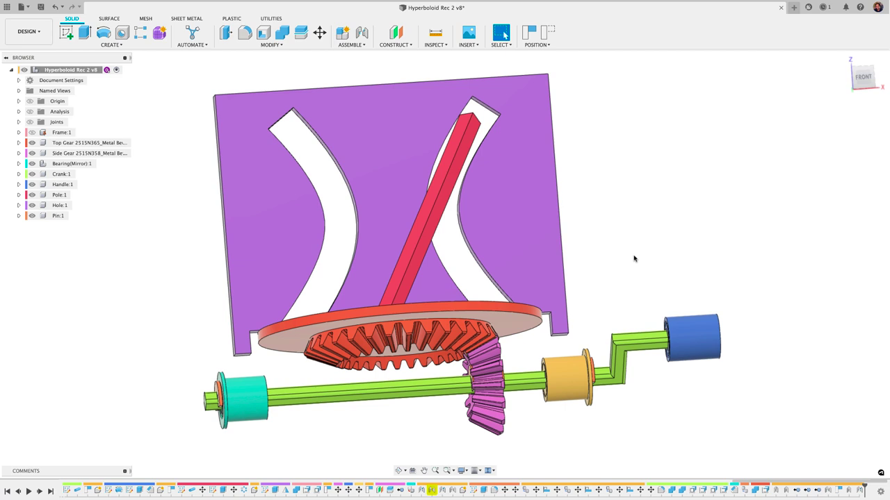
pyautogui.scroll(-2, 632, 299)
pyautogui.keyDown('shift'); pyautogui.moveTo(631, 299); pyautogui.dragTo(636, 272, button='middle'); pyautogui.keyUp('shift')
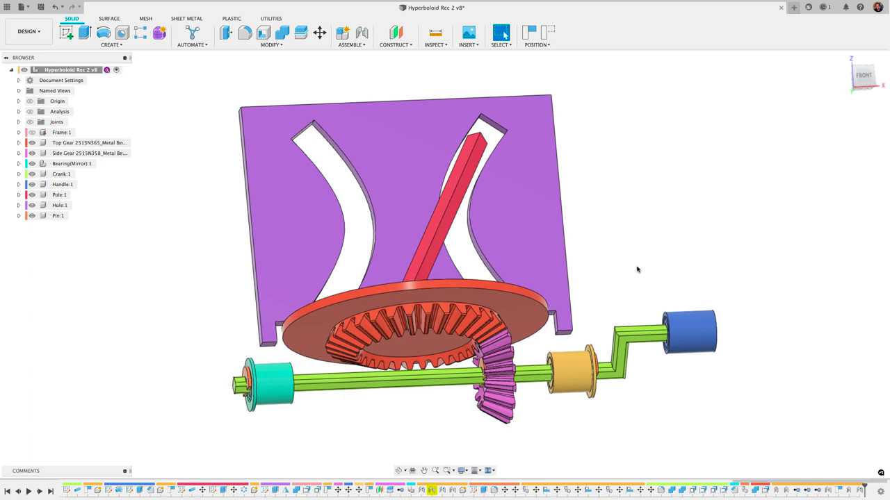
pyautogui.keyDown('shift'); pyautogui.moveTo(598, 283); pyautogui.dragTo(636, 239, button='middle'); pyautogui.keyUp('shift')
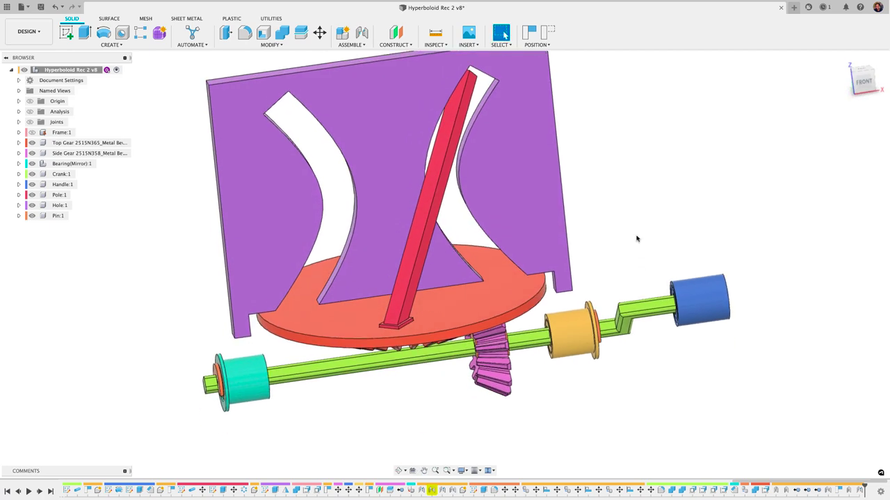
pyautogui.scroll(-3, 636, 239)
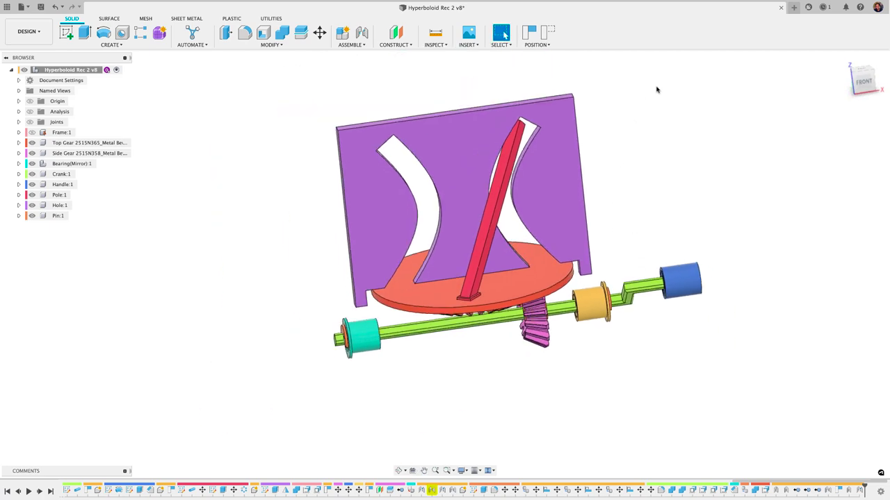
# Step: Create a new empty design and open the McMaster-Carr component catalog for insertion
pyautogui.click(793, 7)
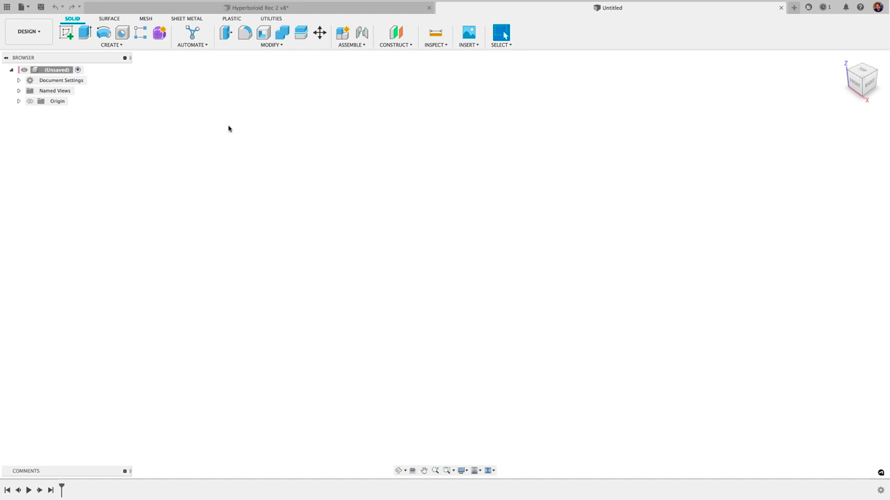
pyautogui.click(77, 70)
pyautogui.click(467, 45)
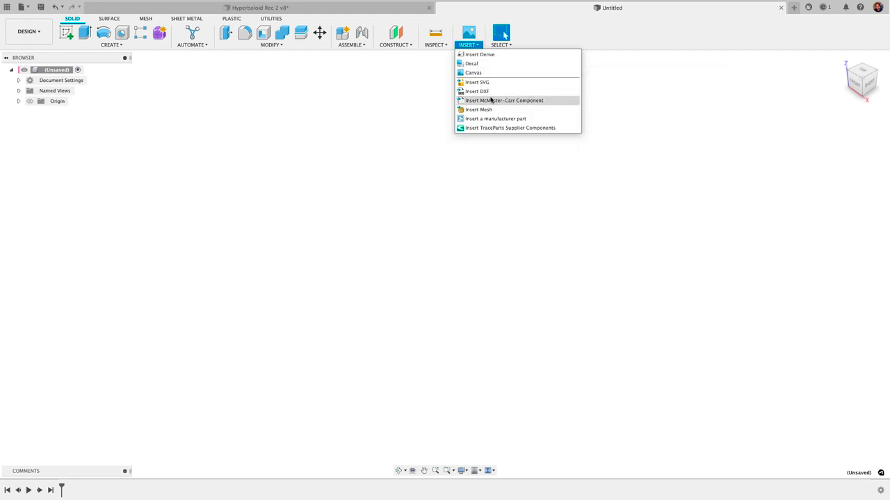
pyautogui.click(491, 101)
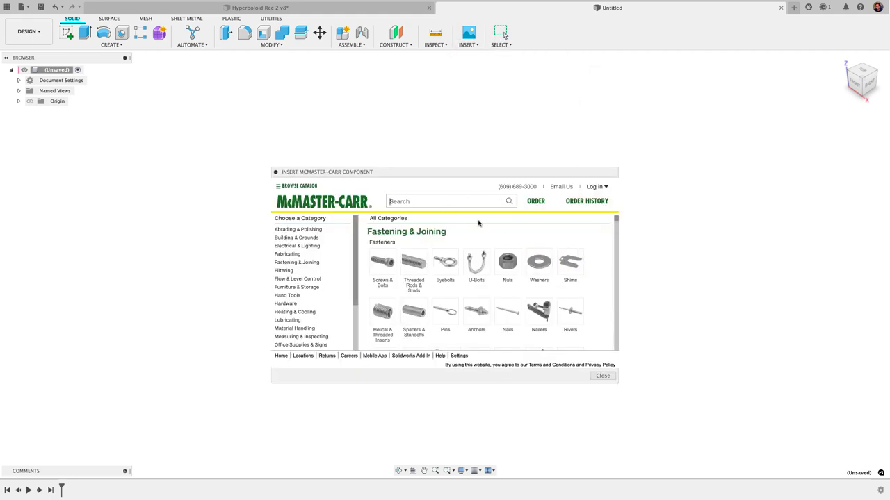
# Step: Search the McMaster-Carr catalog for gears and enlarge and reposition the catalog window
pyautogui.write('gears')
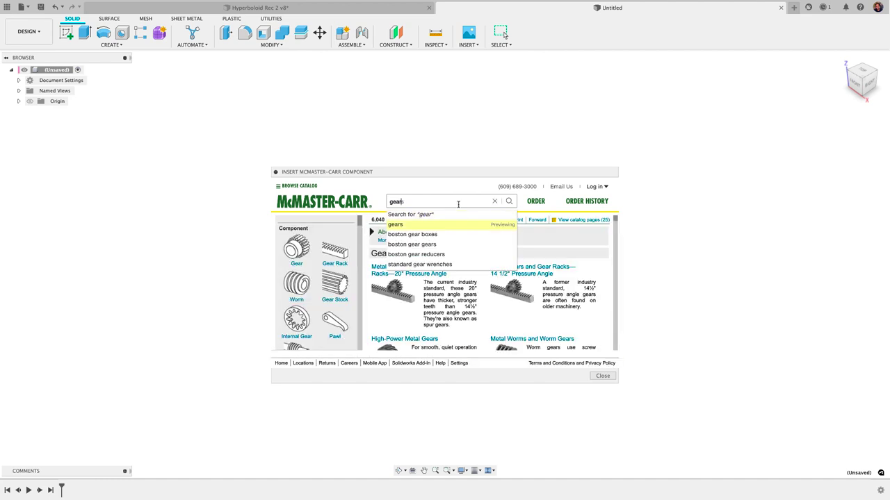
pyautogui.press('Return')
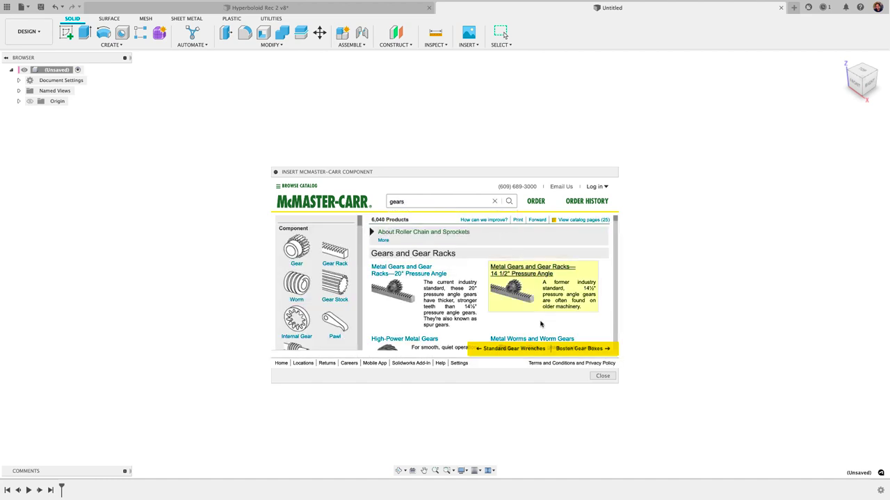
pyautogui.moveTo(617, 381); pyautogui.dragTo(796, 411)
pyautogui.moveTo(481, 175); pyautogui.dragTo(377, 124)
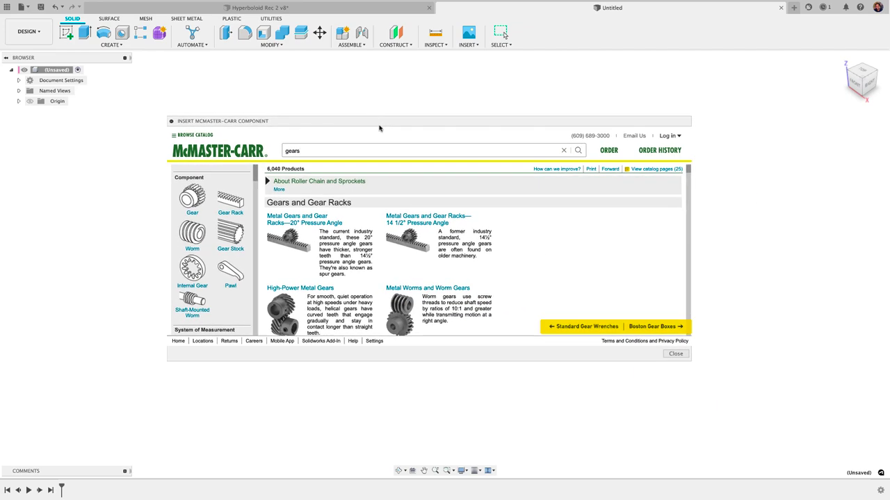
# Step: Open the Metal Bevel Gears category and filter it to the metric system of measurement
pyautogui.scroll(-2, 414, 297)
pyautogui.scroll(-3, 414, 296)
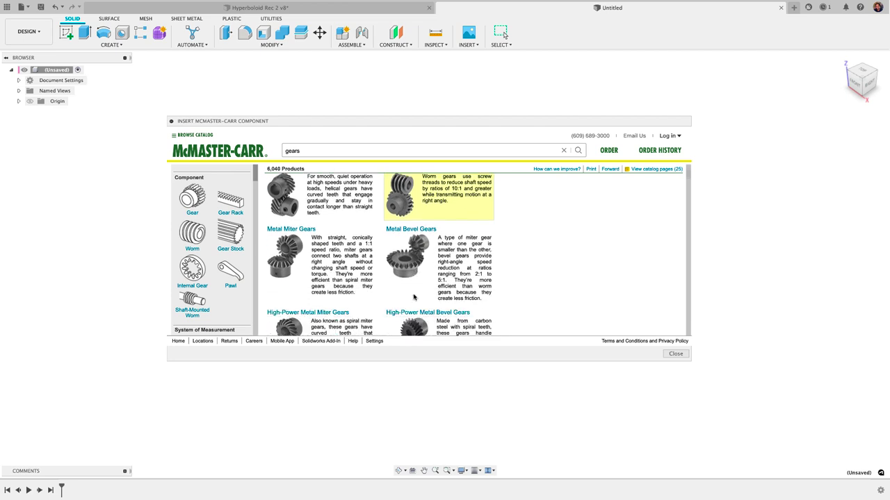
pyautogui.click(406, 269)
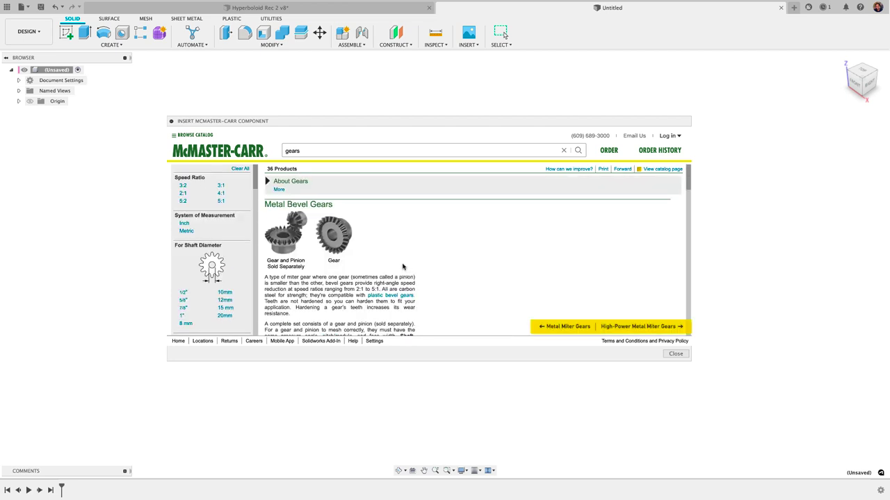
pyautogui.click(186, 231)
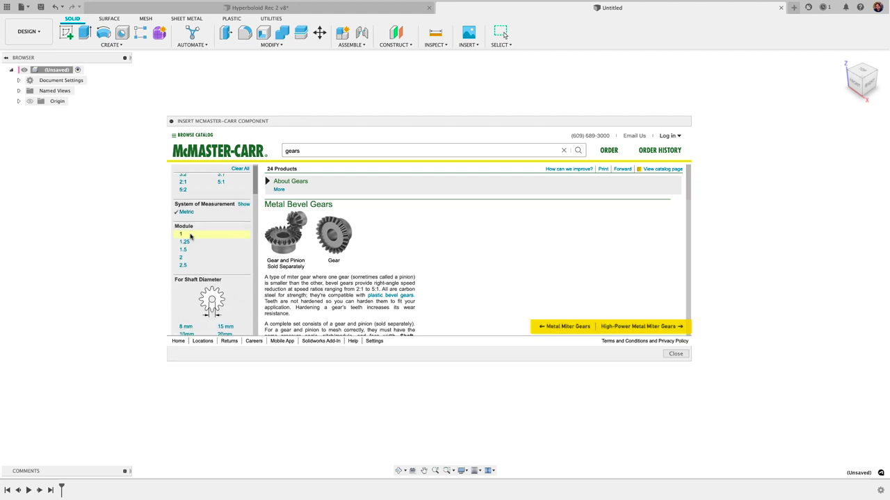
# Step: Filter the metric bevel gears to an outside diameter of 61 mm
pyautogui.scroll(-3, 189, 236)
pyautogui.scroll(-3, 192, 242)
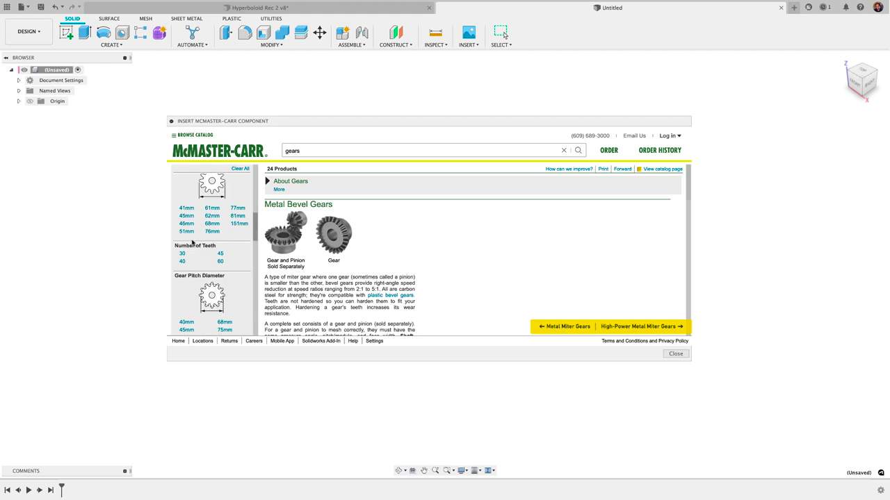
pyautogui.scroll(1, 192, 242)
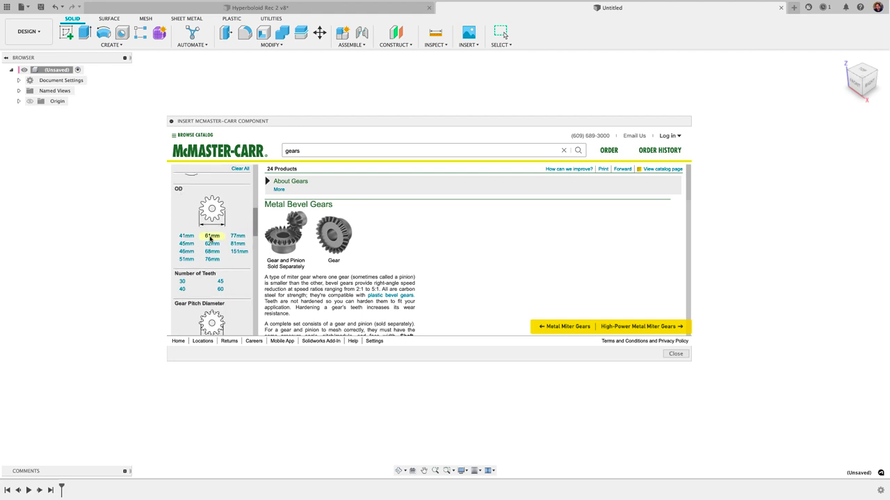
pyautogui.click(212, 237)
# Step: Review the metric gear and pinion tables and open the details of round-bore gear 2515N365
pyautogui.scroll(-5, 212, 239)
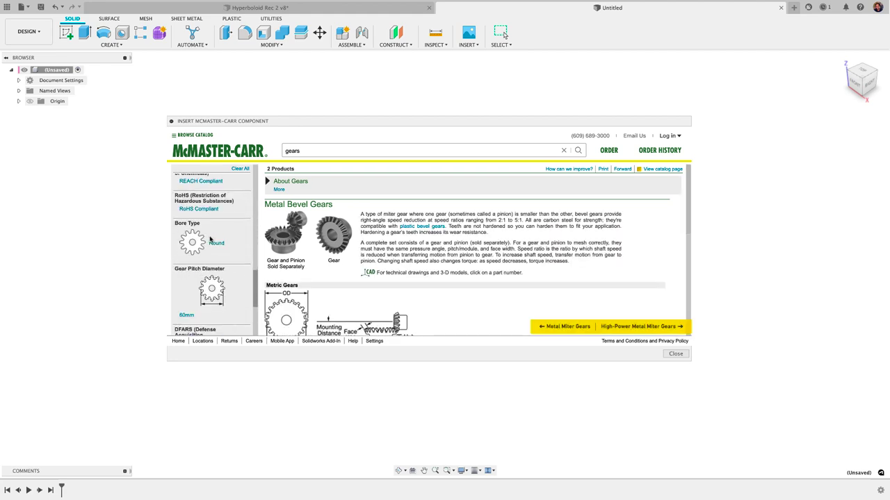
pyautogui.scroll(-5, 515, 290)
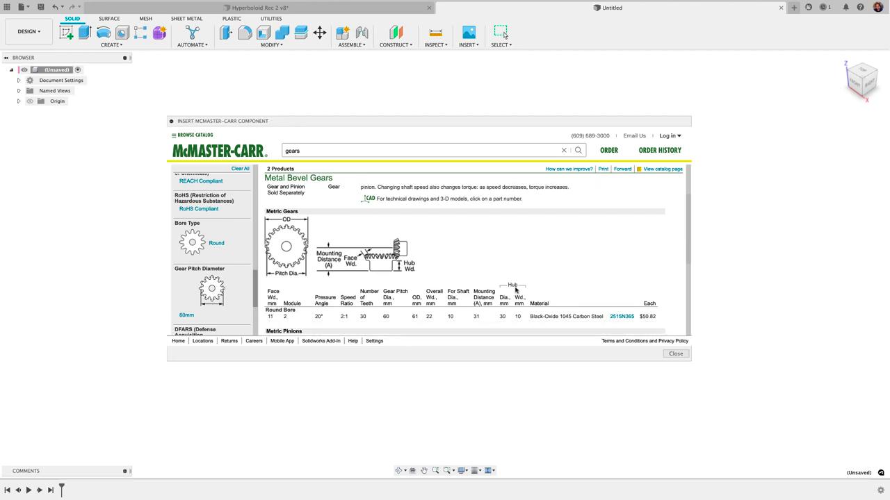
pyautogui.scroll(3, 515, 290)
pyautogui.scroll(-5, 515, 290)
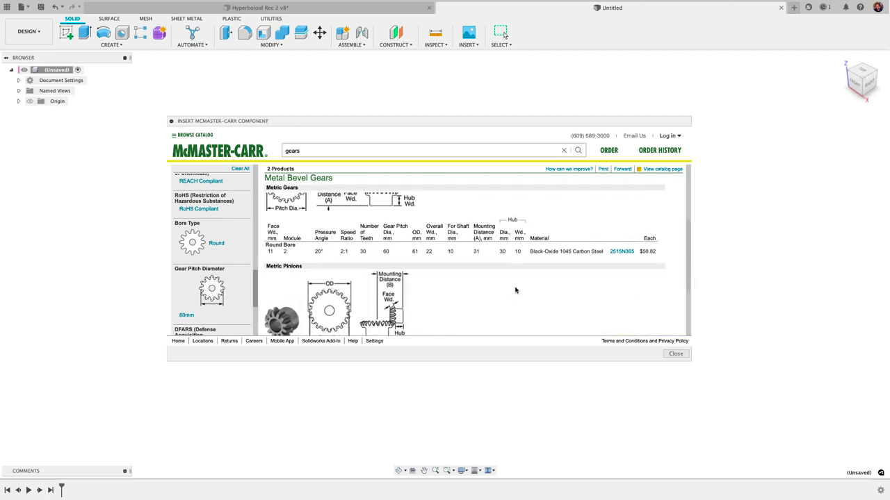
pyautogui.scroll(-2, 515, 291)
pyautogui.scroll(3, 512, 319)
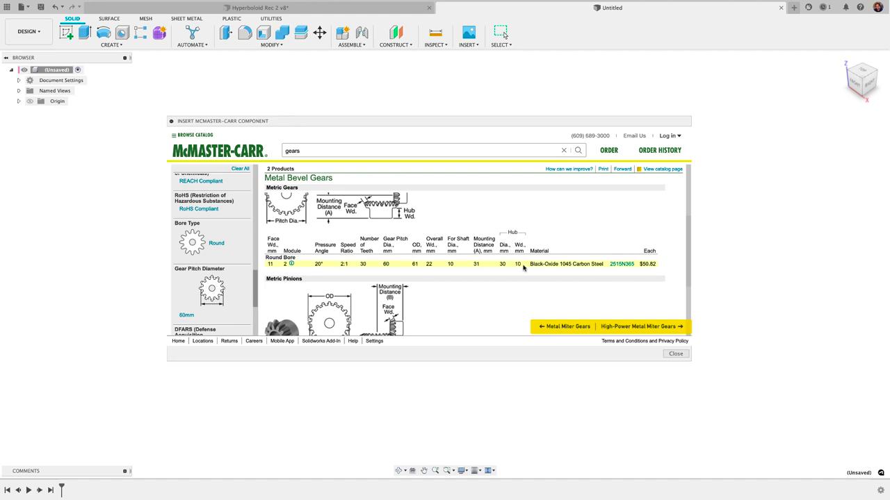
pyautogui.click(621, 265)
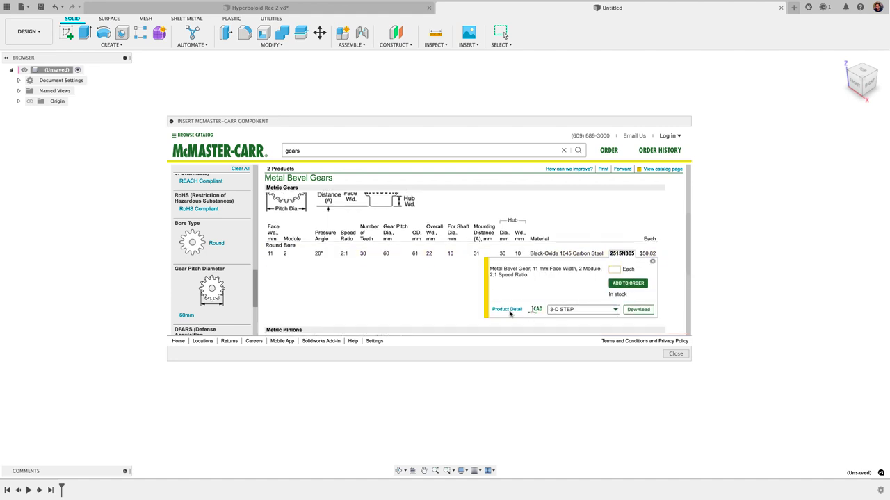
# Step: Choose 3-D STEP as the CAD file format for bevel gear 2515N365
pyautogui.scroll(-2, 514, 309)
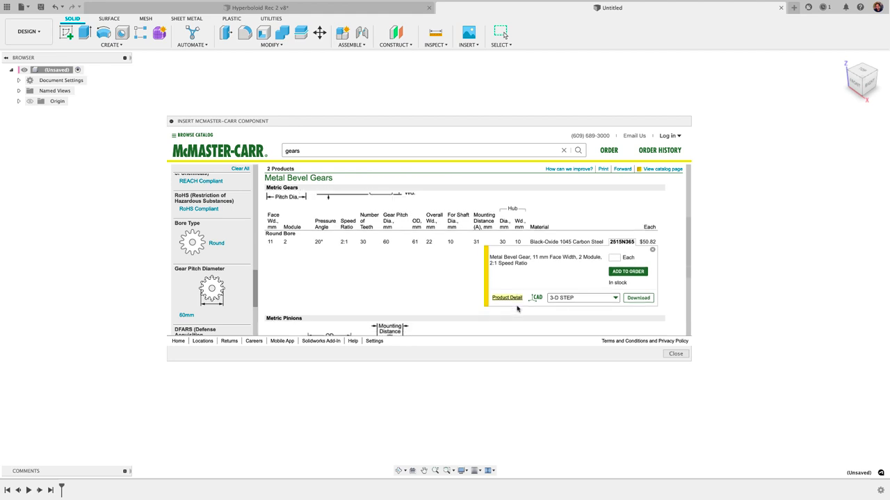
pyautogui.click(615, 282)
pyautogui.scroll(-2, 615, 281)
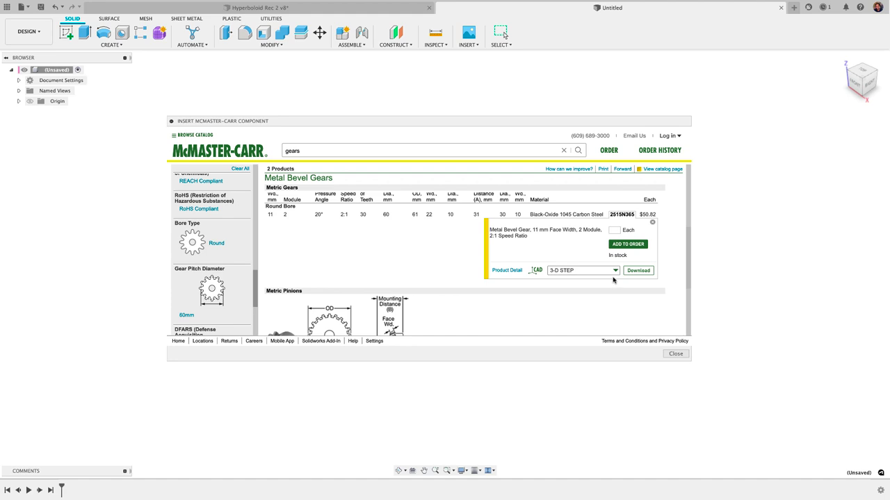
pyautogui.click(615, 272)
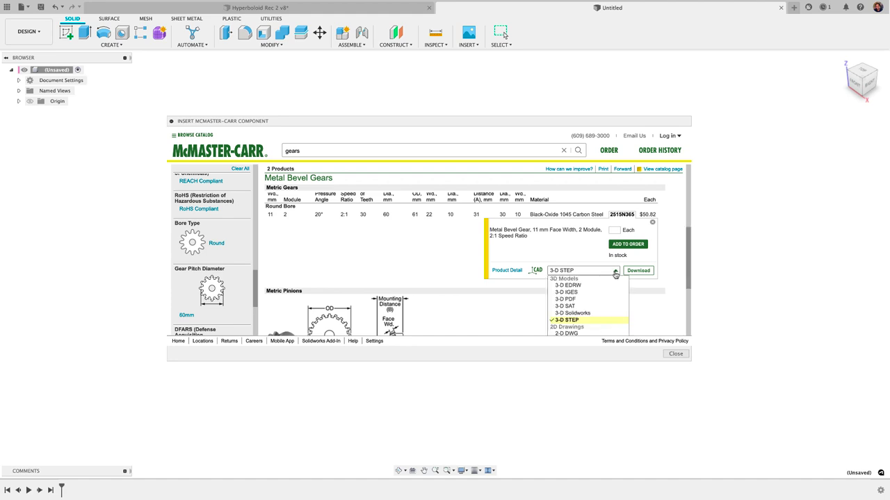
pyautogui.click(563, 321)
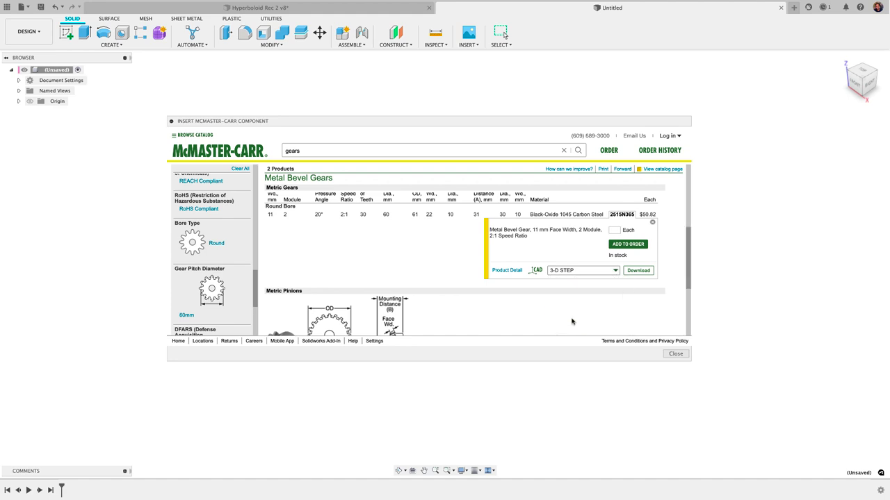
# Step: Insert the STEP model of bevel gear 2515N365 into the design and rotate it -90° about the X axis
pyautogui.click(638, 271)
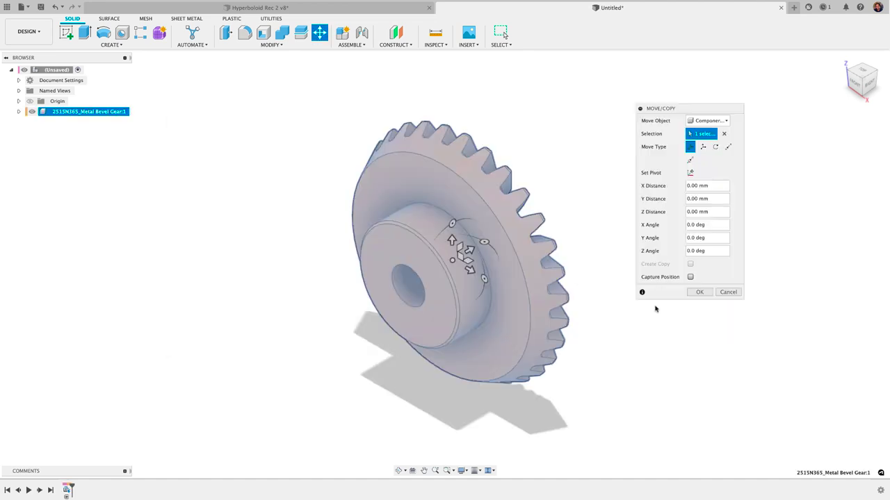
pyautogui.scroll(-1, 656, 318)
pyautogui.moveTo(672, 336); pyautogui.dragTo(638, 323, button='middle')
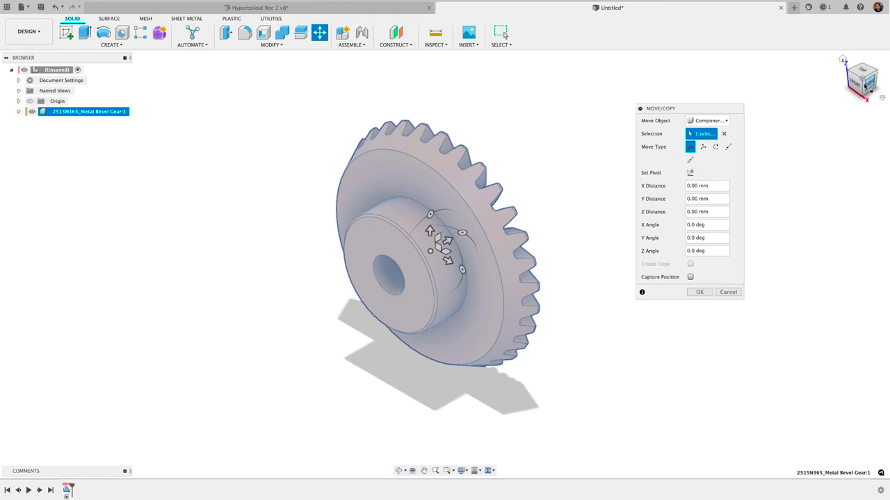
pyautogui.click(860, 85)
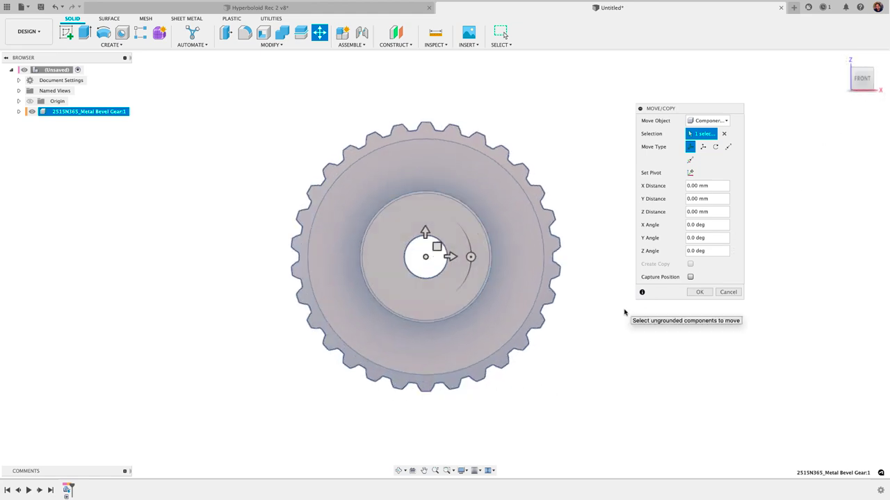
pyautogui.keyDown('shift'); pyautogui.hscroll(10, 631, 305); pyautogui.keyUp('shift')
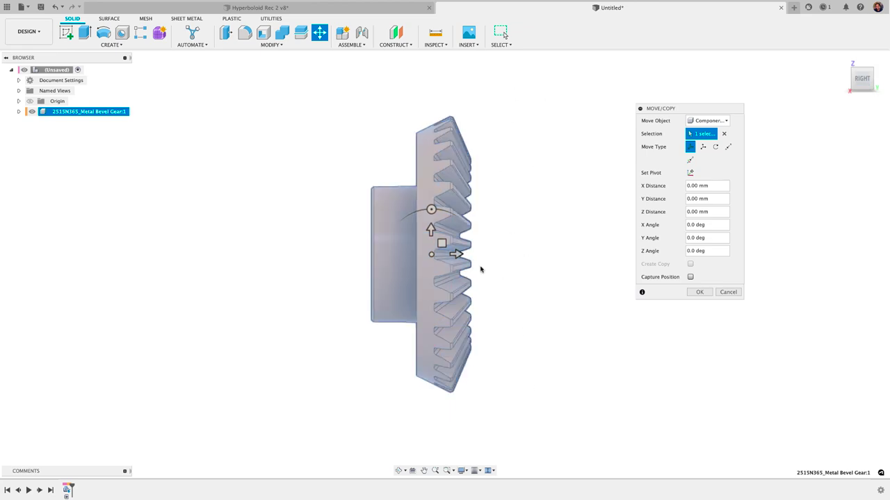
pyautogui.keyDown('shift'); pyautogui.hscroll(6, 435, 229); pyautogui.keyUp('shift')
pyautogui.keyDown('shift'); pyautogui.hscroll(-6, 435, 230); pyautogui.keyUp('shift')
pyautogui.moveTo(437, 218); pyautogui.dragTo(500, 261)
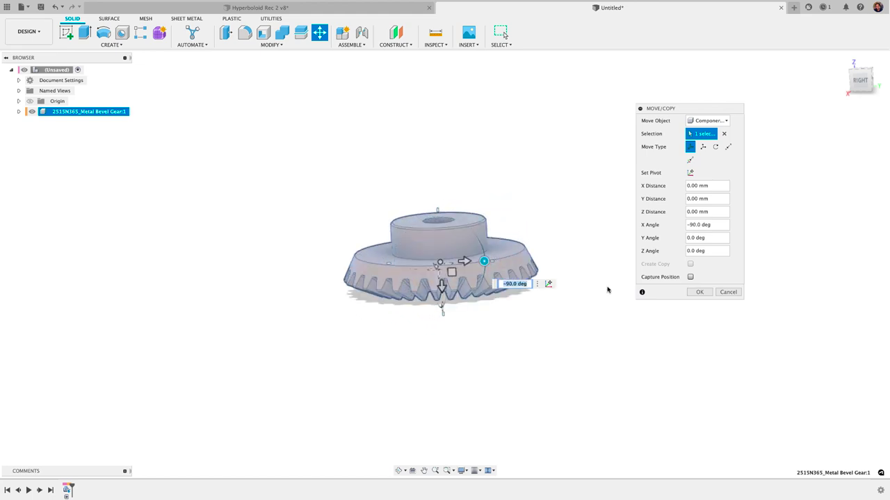
pyautogui.click(698, 293)
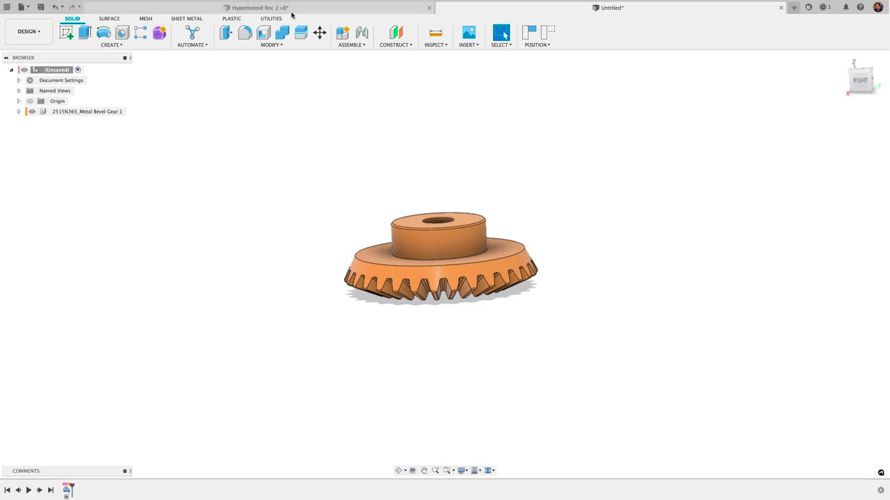
# Step: Isolate the top gear in the Hyperboloid Rec 2 design to examine its shape, and return to the untitled design
pyautogui.keyDown('shift'); pyautogui.moveTo(556, 273); pyautogui.dragTo(560, 289, button='middle'); pyautogui.keyUp('shift')
pyautogui.click(364, 11)
pyautogui.click(363, 12)
pyautogui.keyDown('shift'); pyautogui.moveTo(482, 350); pyautogui.dragTo(451, 300, button='middle'); pyautogui.keyUp('shift')
pyautogui.click(452, 300)
pyautogui.rightClick(84, 144)
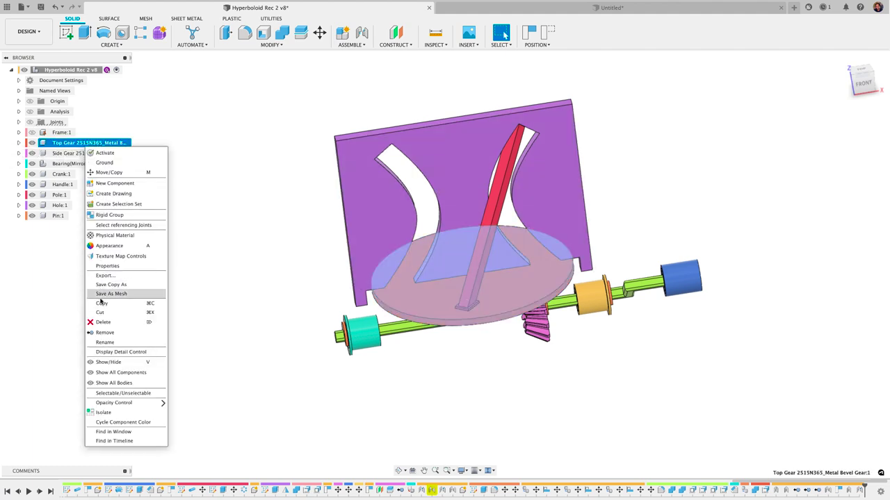
pyautogui.click(103, 412)
pyautogui.keyDown('shift'); pyautogui.moveTo(538, 429); pyautogui.dragTo(481, 303, button='middle'); pyautogui.keyUp('shift')
pyautogui.keyDown('shift'); pyautogui.moveTo(613, 274); pyautogui.dragTo(586, 85, button='middle'); pyautogui.keyUp('shift')
pyautogui.click(585, 9)
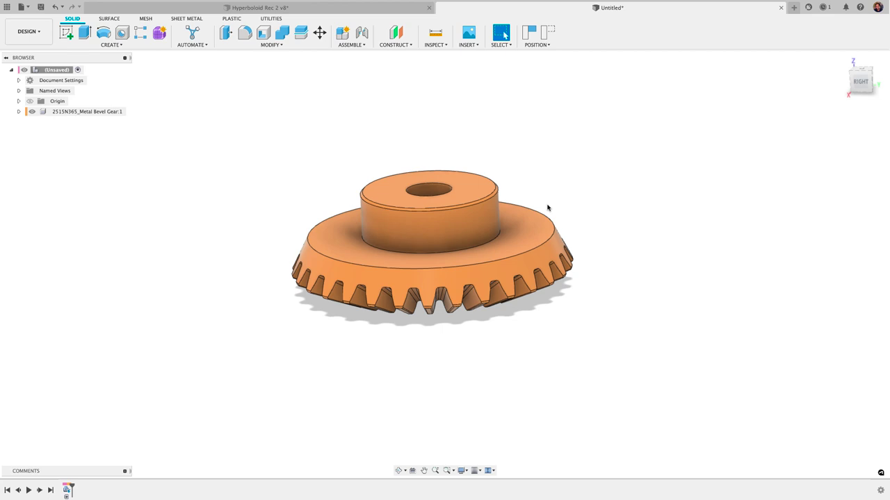
pyautogui.keyDown('shift'); pyautogui.moveTo(550, 209); pyautogui.dragTo(562, 242, button='middle'); pyautogui.keyUp('shift')
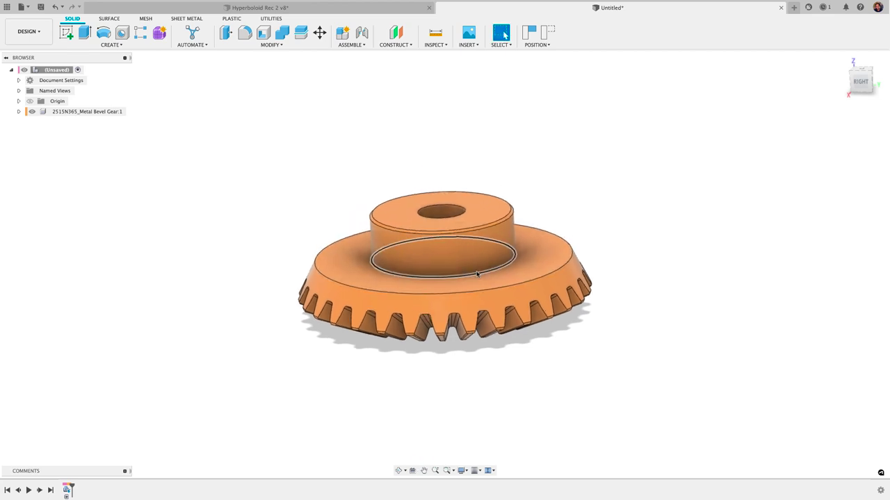
# Step: Activate the 2515N365 metal bevel gear component and expand its contents
pyautogui.click(124, 112)
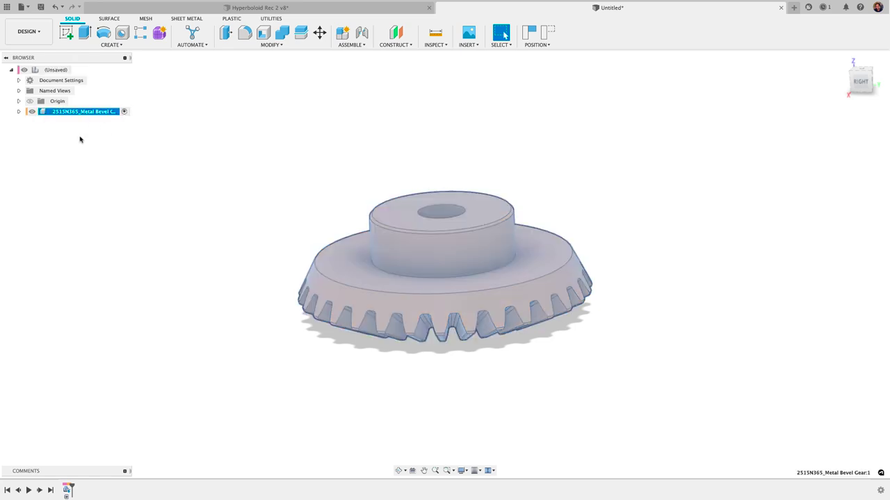
pyautogui.click(81, 145)
pyautogui.click(19, 112)
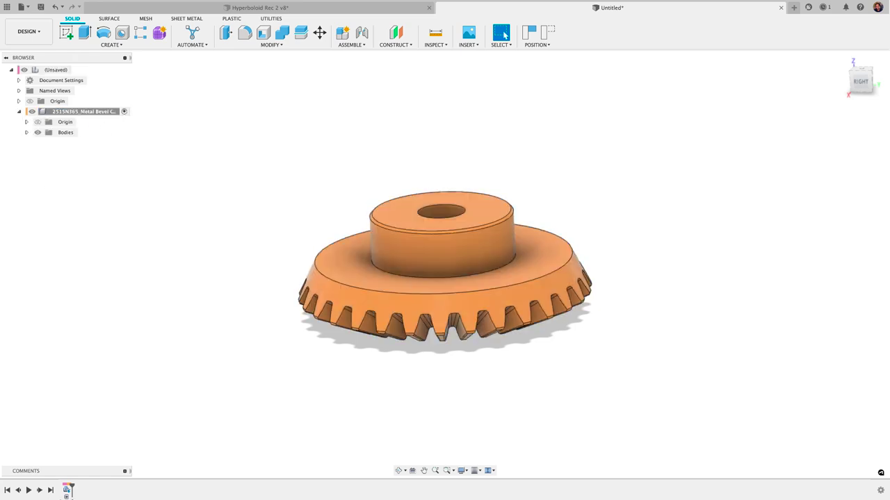
pyautogui.moveTo(408, 395); pyautogui.dragTo(360, 394, button='middle')
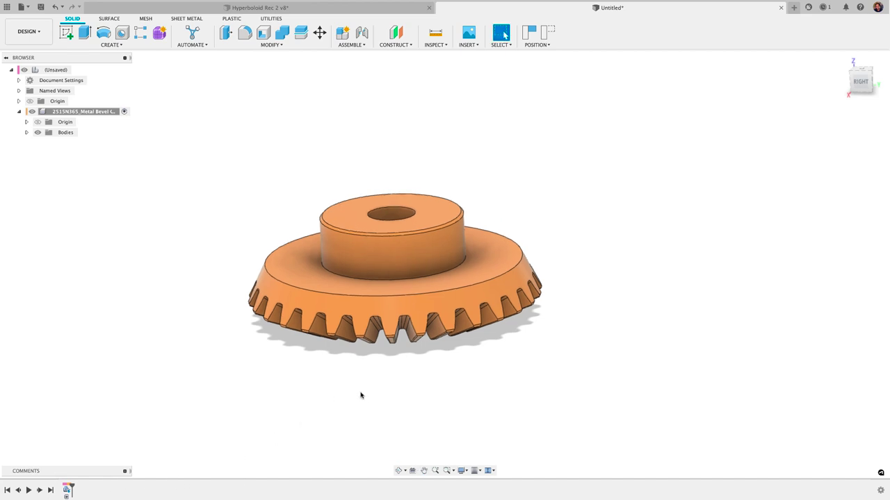
pyautogui.scroll(3, 365, 385)
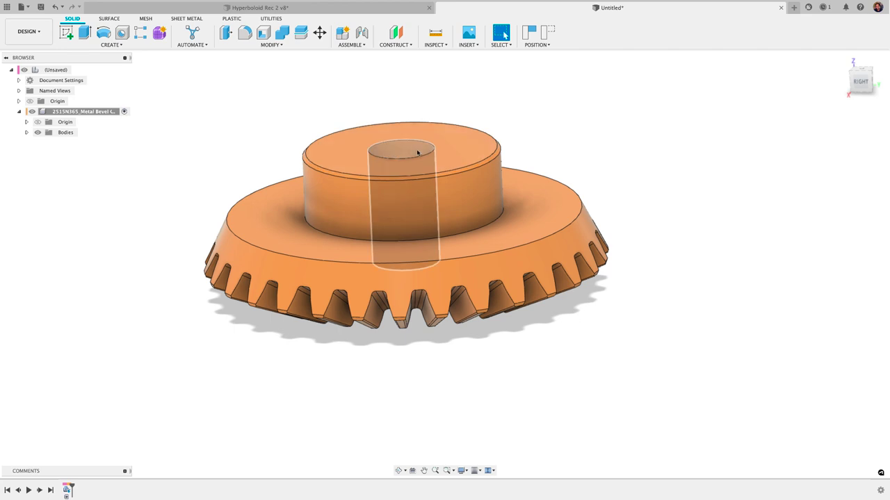
pyautogui.click(526, 211)
pyautogui.click(570, 160)
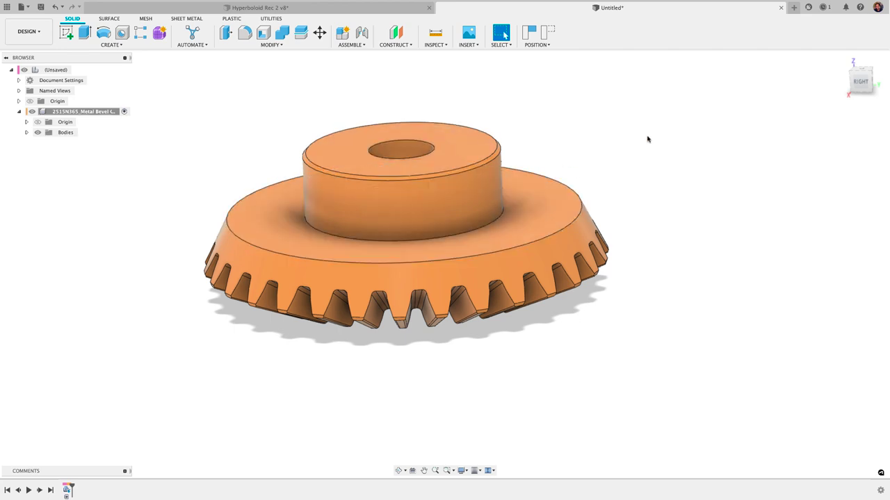
# Step: Delete the chamfer face around the upper rim of the gear's hub
pyautogui.scroll(3, 436, 173)
pyautogui.scroll(3, 439, 177)
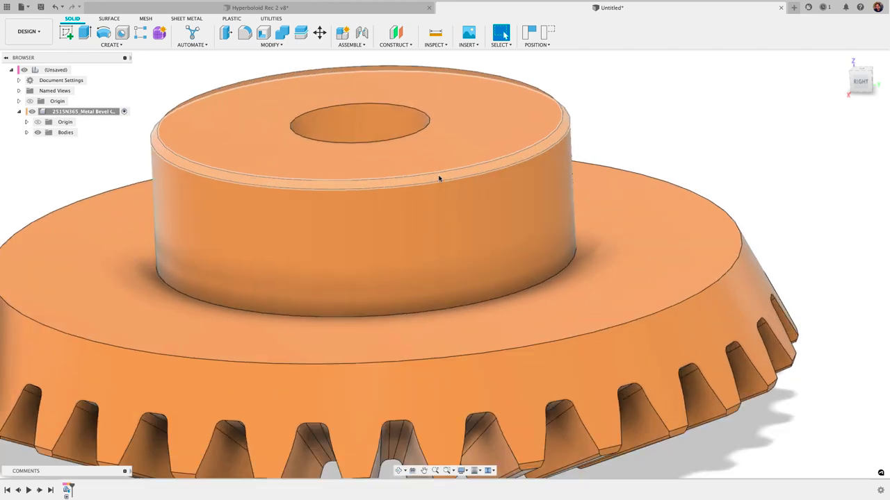
pyautogui.click(439, 177)
pyautogui.press('Delete')
pyautogui.scroll(-3, 467, 272)
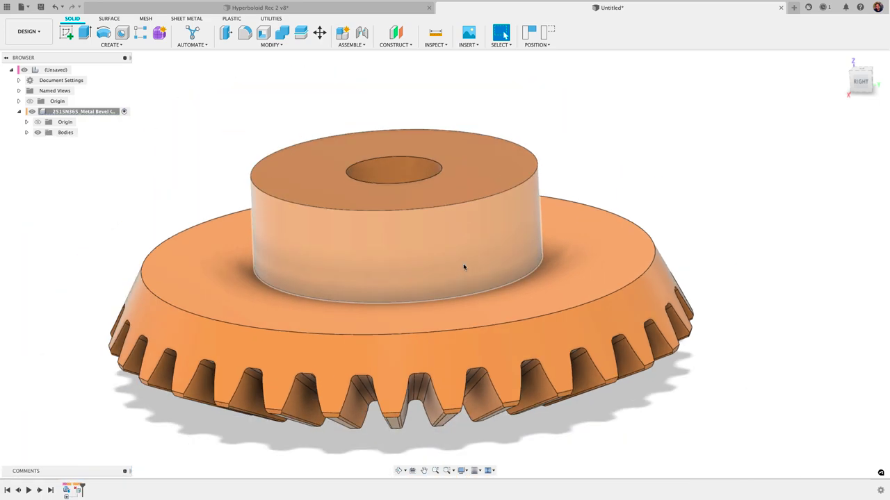
# Step: Delete the chamfer face around the bore opening on the toothed underside of the gear
pyautogui.click(407, 168)
pyautogui.scroll(-5, 448, 253)
pyautogui.keyDown('shift'); pyautogui.moveTo(449, 253); pyautogui.dragTo(464, 216, button='middle'); pyautogui.keyUp('shift')
pyautogui.click(602, 202)
pyautogui.scroll(5, 455, 381)
pyautogui.keyDown('shift'); pyautogui.moveTo(397, 231); pyautogui.dragTo(387, 201, button='middle'); pyautogui.keyUp('shift')
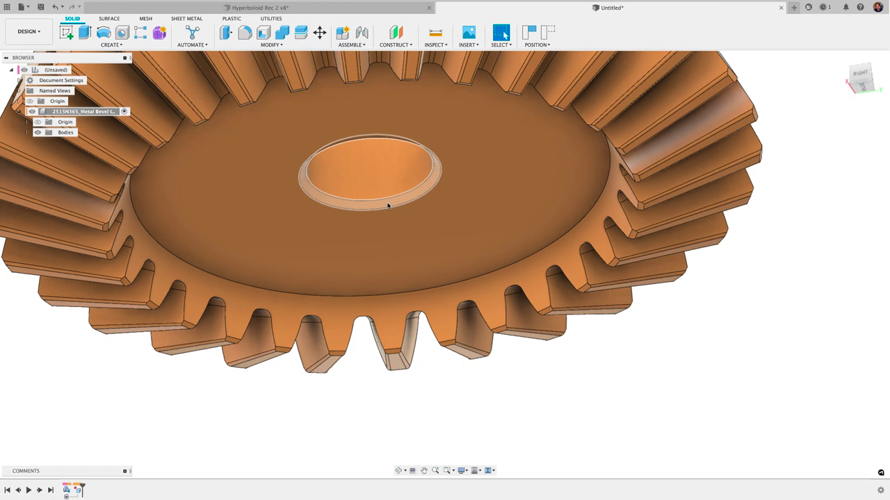
pyautogui.click(387, 203)
pyautogui.press('Delete')
pyautogui.scroll(-5, 388, 204)
pyautogui.moveTo(392, 249); pyautogui.dragTo(397, 304, button='middle')
pyautogui.keyDown('shift'); pyautogui.moveTo(618, 159); pyautogui.dragTo(633, 294, button='middle'); pyautogui.keyUp('shift')
# Step: Delete the bore's inner face and the hub's cylindrical face so the gear has a solid flat back
pyautogui.click(354, 160)
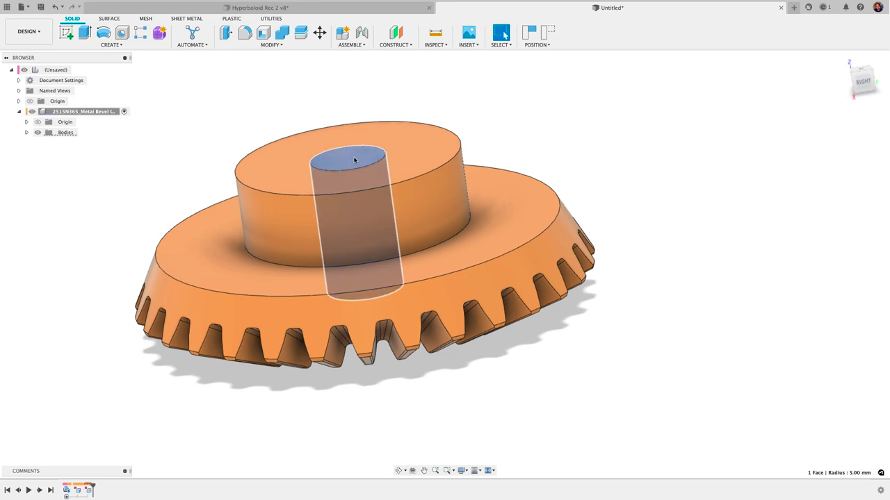
pyautogui.press('Delete')
pyautogui.click(366, 228)
pyautogui.press('Delete')
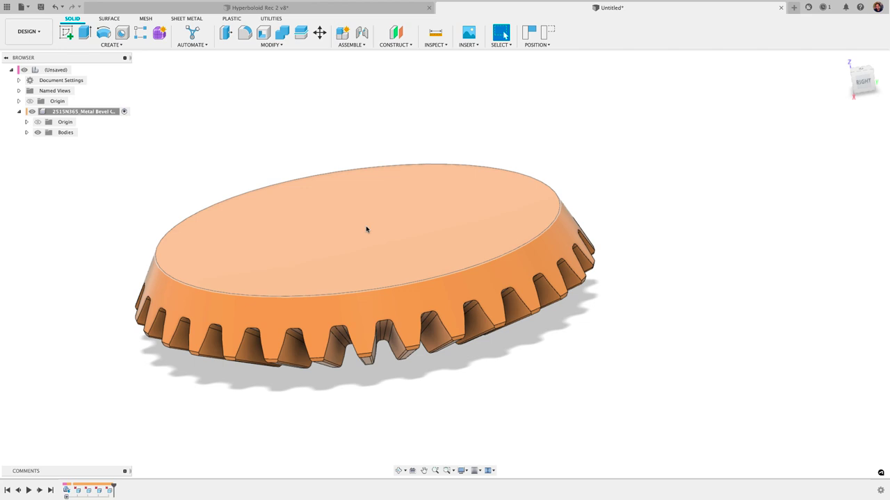
pyautogui.scroll(-2, 369, 235)
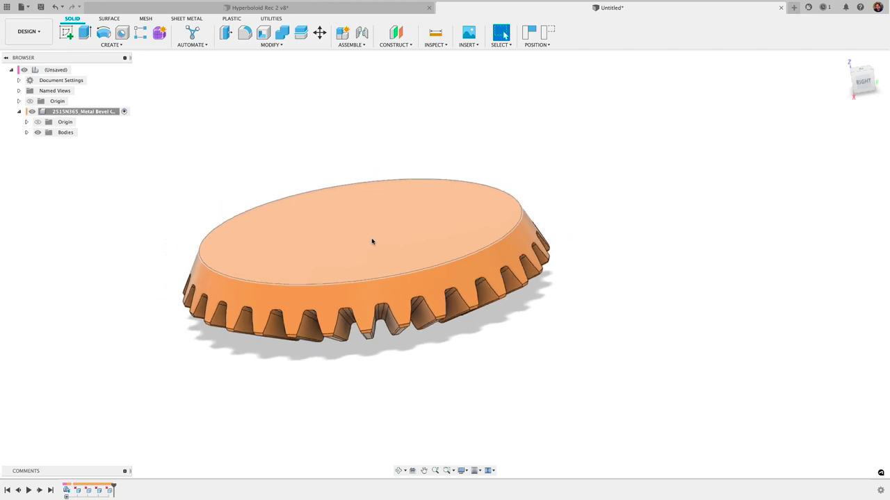
pyautogui.moveTo(372, 242); pyautogui.dragTo(400, 248, button='middle')
# Step: Examine the isolated top gear's disc in the Hyperboloid Rec 2 design and return to the untitled design
pyautogui.click(298, 9)
pyautogui.keyDown('shift'); pyautogui.moveTo(454, 258); pyautogui.dragTo(458, 318, button='middle'); pyautogui.keyUp('shift')
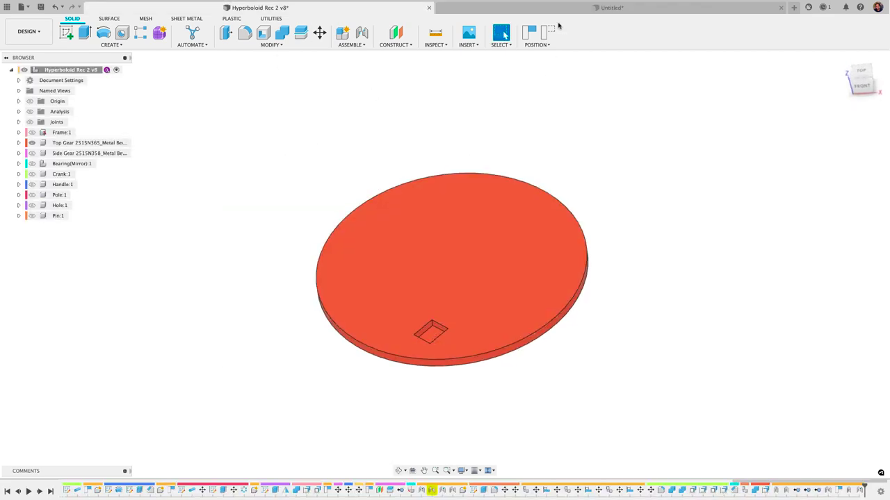
pyautogui.click(555, 9)
# Step: Create a sketch on the gear's flat back face and draw an 89 mm center diameter circle at the origin
pyautogui.click(66, 33)
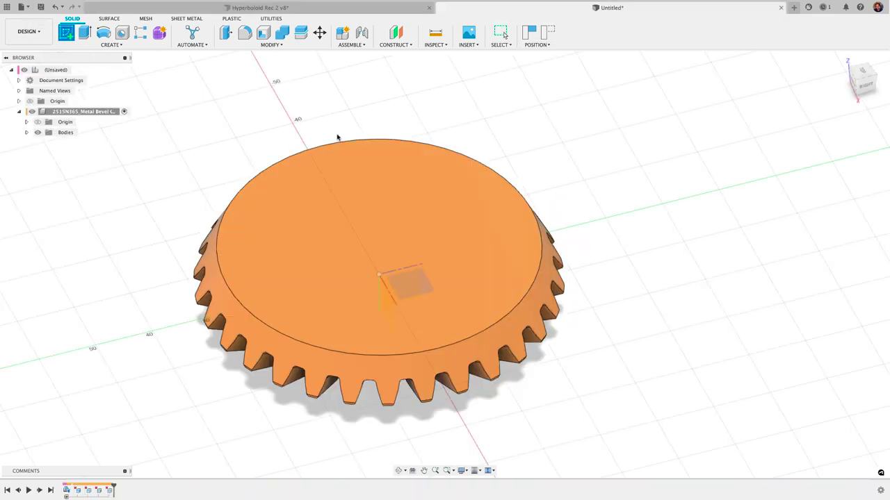
pyautogui.click(410, 224)
pyautogui.click(459, 262)
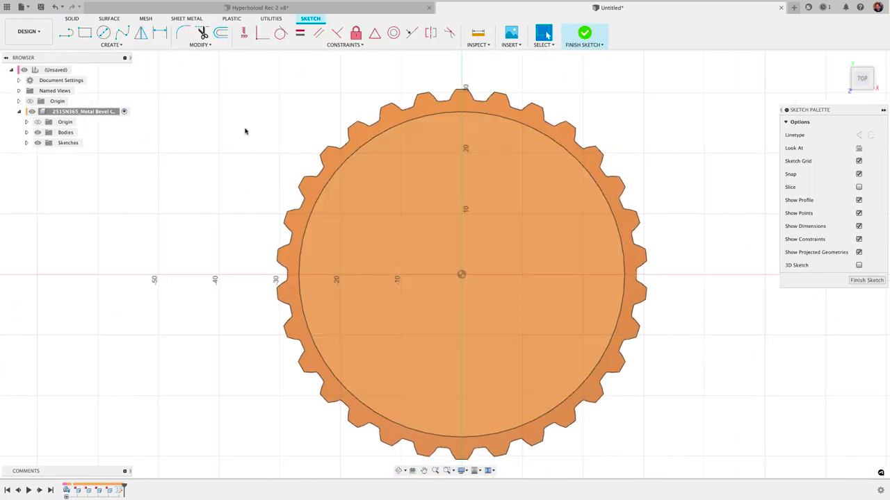
pyautogui.click(111, 44)
pyautogui.moveTo(101, 73)
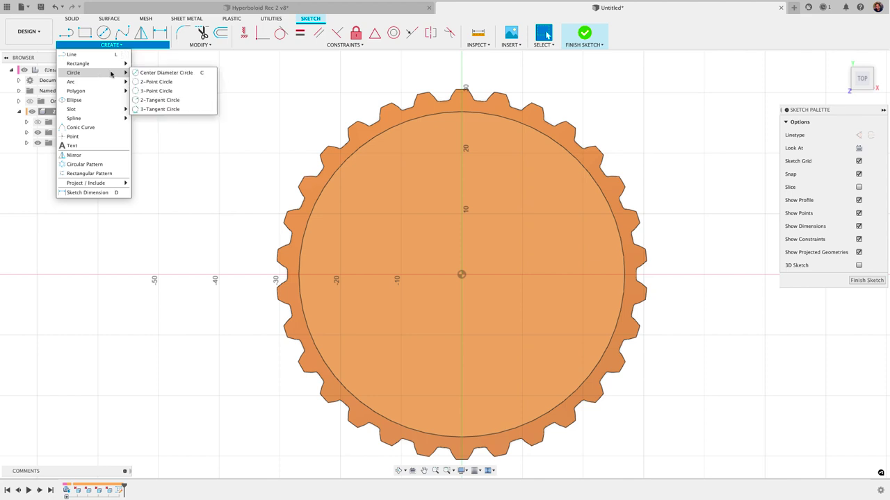
pyautogui.click(164, 73)
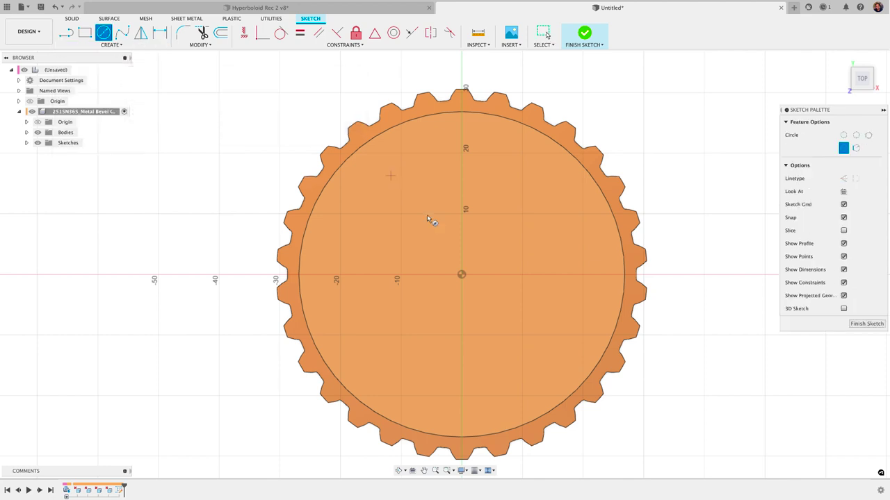
pyautogui.click(462, 275)
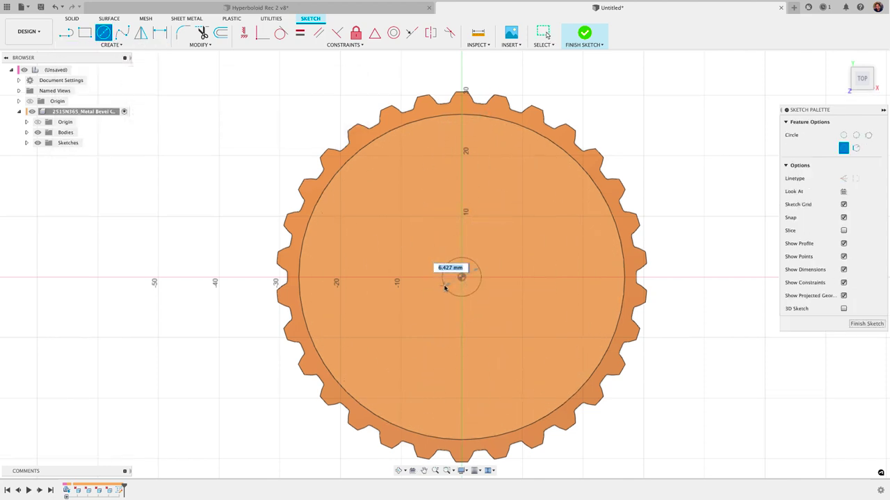
pyautogui.scroll(-3, 438, 275)
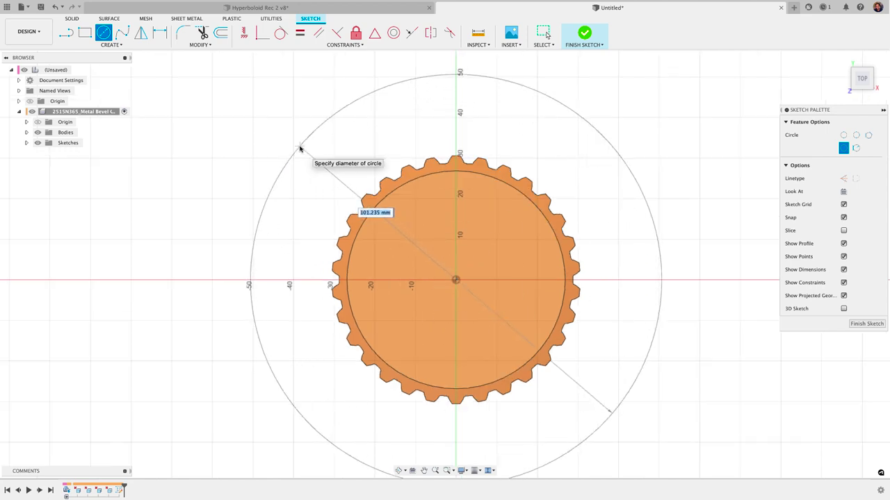
pyautogui.write('89')
pyautogui.press('Tab')
pyautogui.press('Return')
pyautogui.press('Escape')
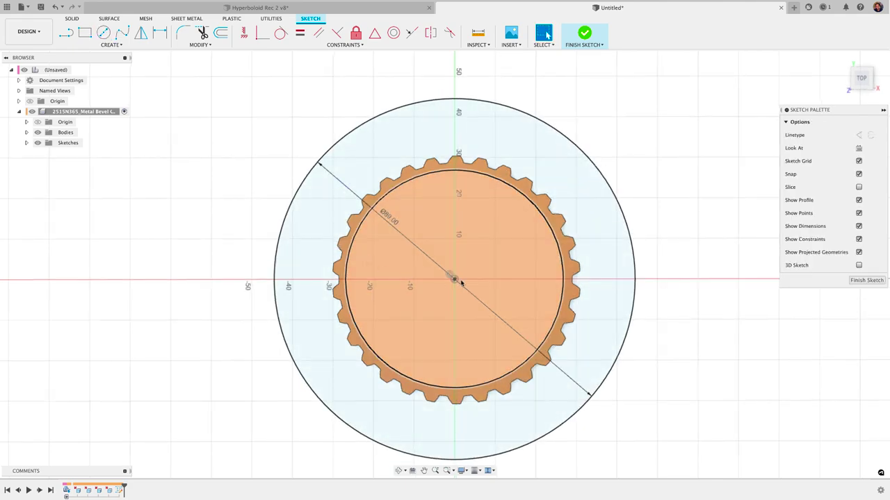
# Step: Project the circular edge of the gear's flat back face into the sketch
pyautogui.scroll(2, 458, 269)
pyautogui.press('p')
pyautogui.click(502, 155)
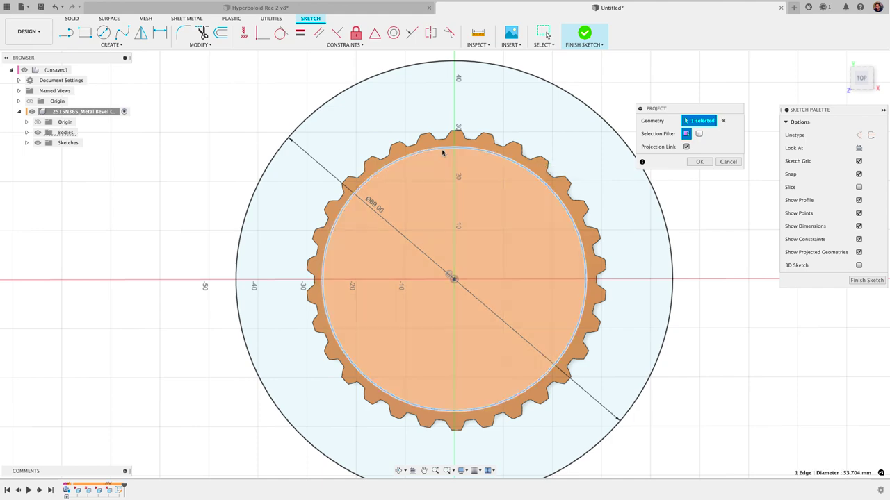
pyautogui.click(701, 164)
pyautogui.keyDown('shift'); pyautogui.moveTo(502, 310); pyautogui.dragTo(506, 245, button='middle'); pyautogui.keyUp('shift')
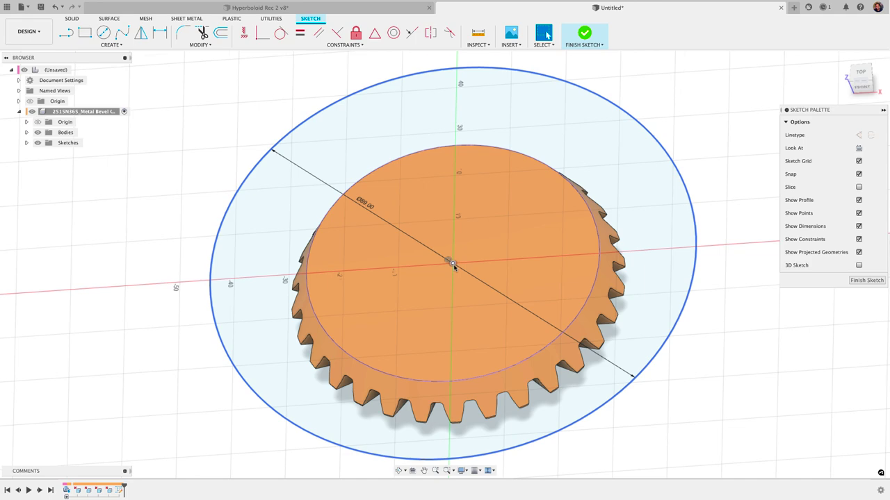
pyautogui.scroll(-3, 459, 264)
pyautogui.moveTo(482, 243); pyautogui.dragTo(413, 244, button='middle')
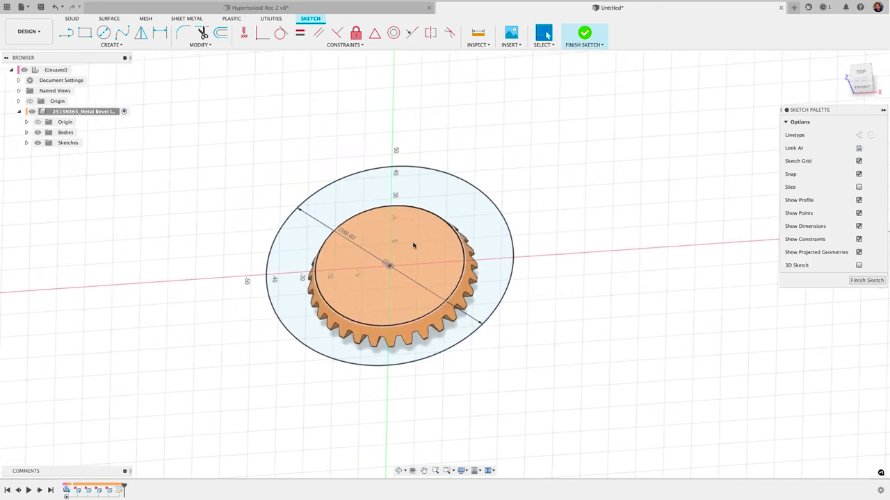
# Step: Finish the sketch and start a two-sided extrusion of both the inner and outer circle profiles, with side 1 at 1 mm
pyautogui.click(585, 35)
pyautogui.press('e')
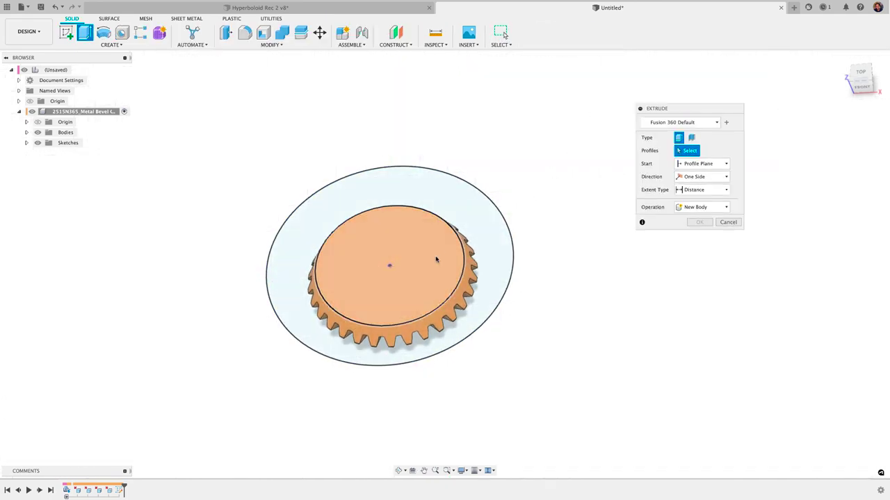
pyautogui.click(431, 236)
pyautogui.click(471, 227)
pyautogui.keyDown('shift'); pyautogui.moveTo(471, 227); pyautogui.dragTo(477, 199, button='middle'); pyautogui.keyUp('shift')
pyautogui.scroll(2, 398, 264)
pyautogui.click(862, 82)
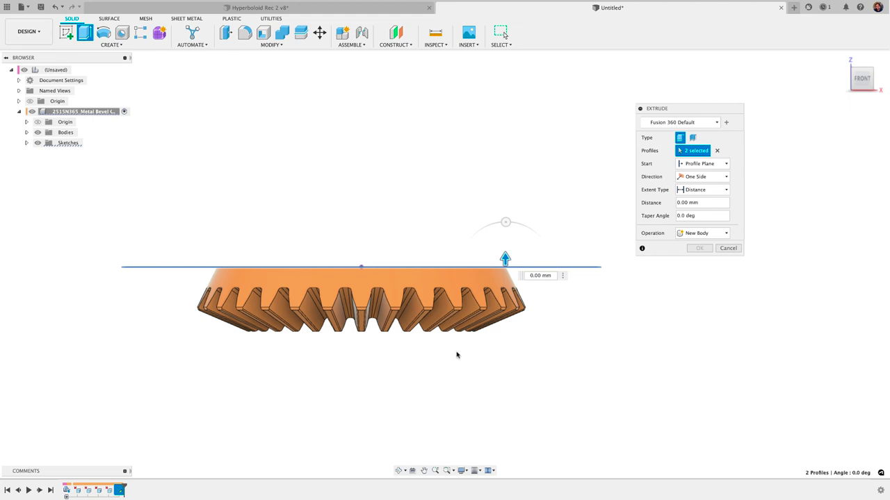
pyautogui.click(703, 178)
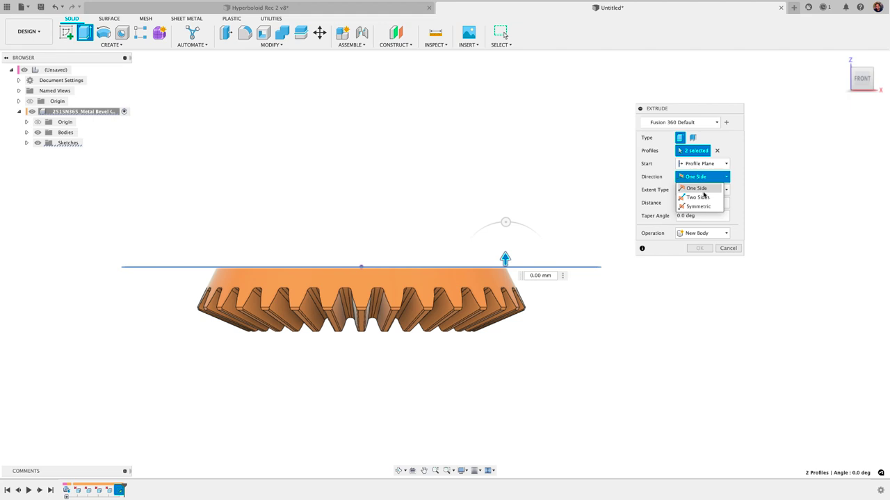
pyautogui.click(703, 198)
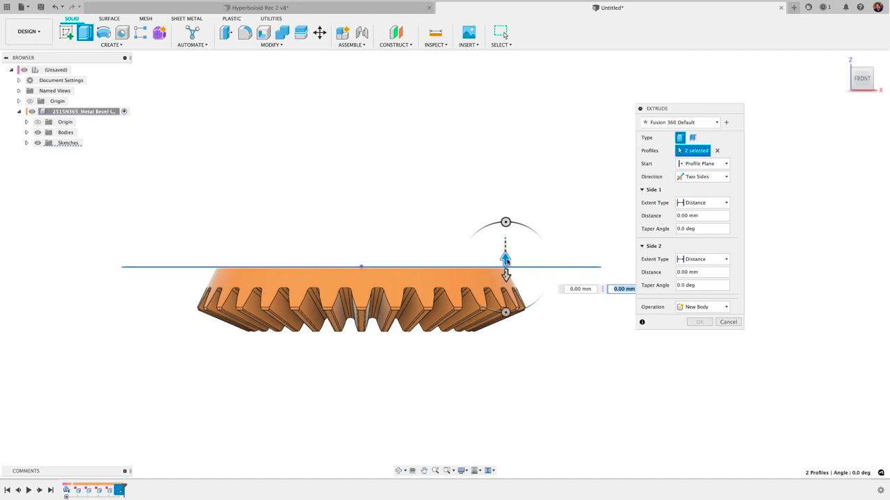
pyautogui.moveTo(505, 259); pyautogui.dragTo(505, 249)
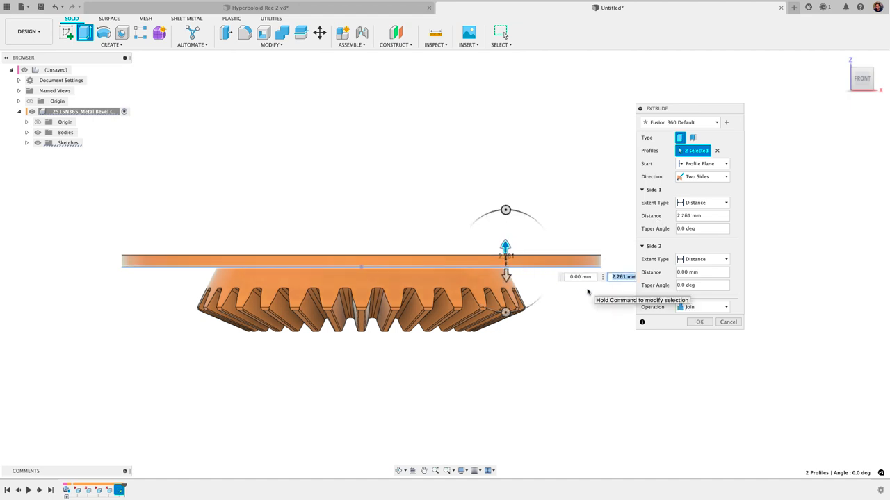
pyautogui.write('1')
# Step: Set side 2 of the disc extrusion to 2 mm and complete it as a Join with the gear body
pyautogui.moveTo(697, 109); pyautogui.dragTo(705, 108)
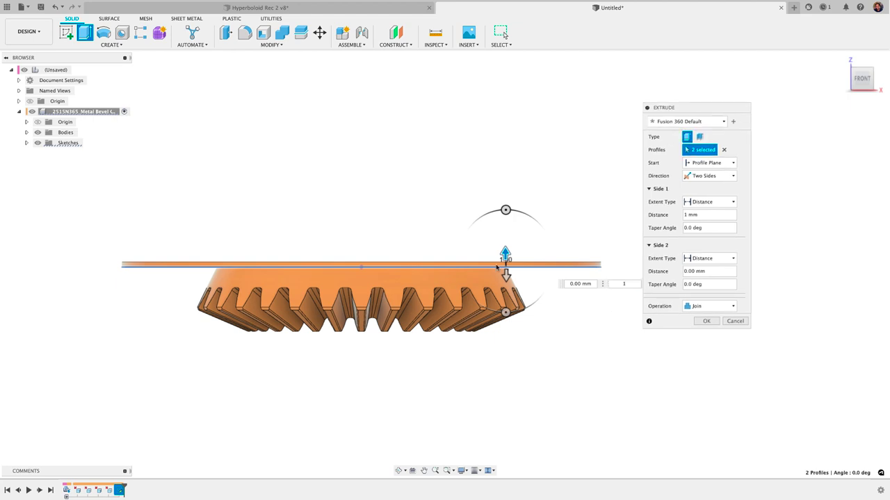
pyautogui.moveTo(507, 275); pyautogui.dragTo(505, 287)
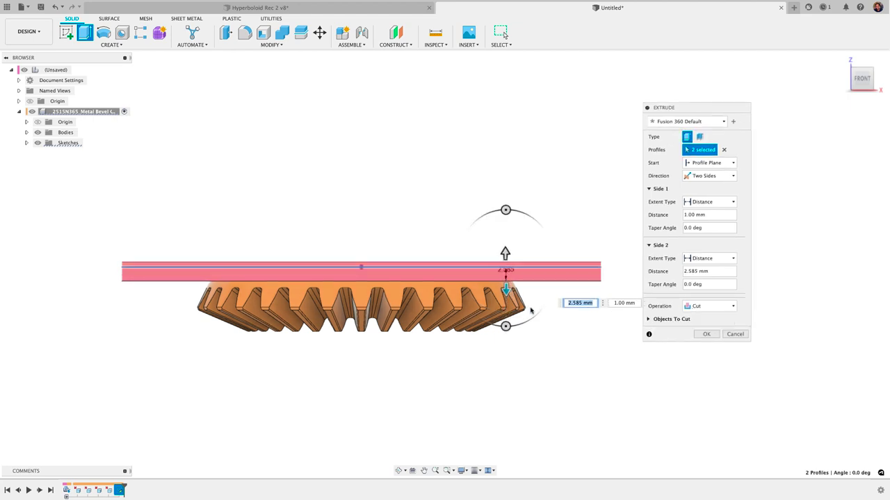
pyautogui.write('2')
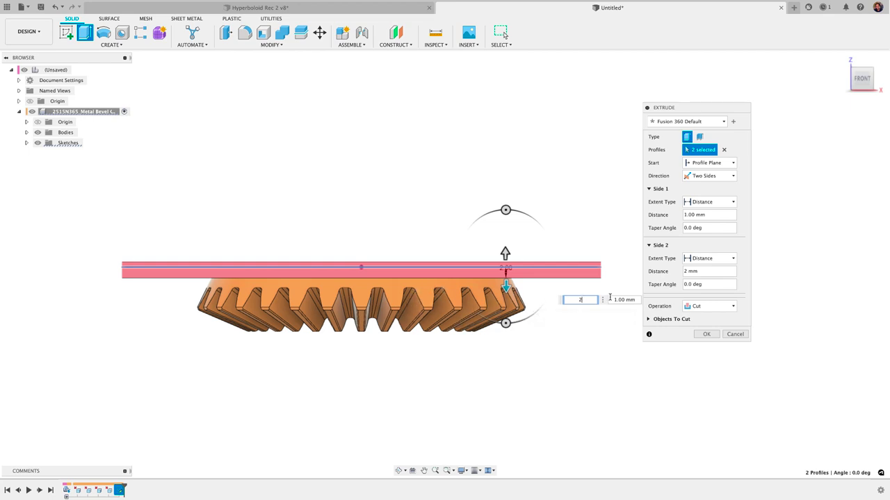
pyautogui.click(705, 306)
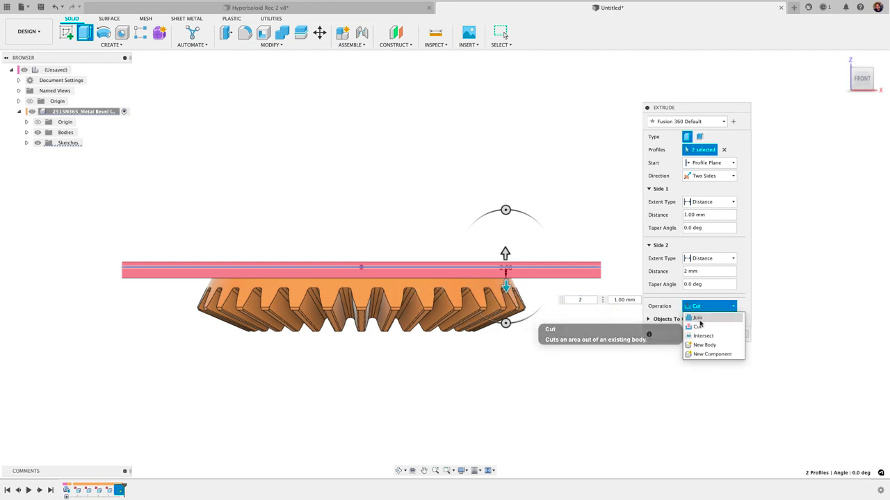
pyautogui.click(698, 318)
pyautogui.click(706, 321)
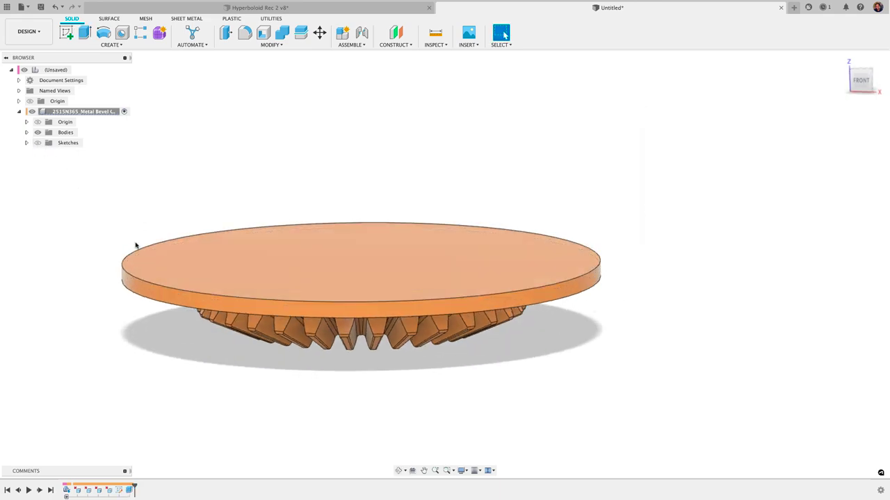
pyautogui.keyDown('shift'); pyautogui.moveTo(135, 244); pyautogui.dragTo(154, 253, button='middle'); pyautogui.keyUp('shift')
pyautogui.click(38, 132)
pyautogui.click(38, 133)
pyautogui.keyDown('shift'); pyautogui.moveTo(105, 166); pyautogui.dragTo(504, 35, button='middle'); pyautogui.keyUp('shift')
pyautogui.keyDown('shift'); pyautogui.moveTo(365, 273); pyautogui.dragTo(360, 300, button='middle'); pyautogui.keyUp('shift')
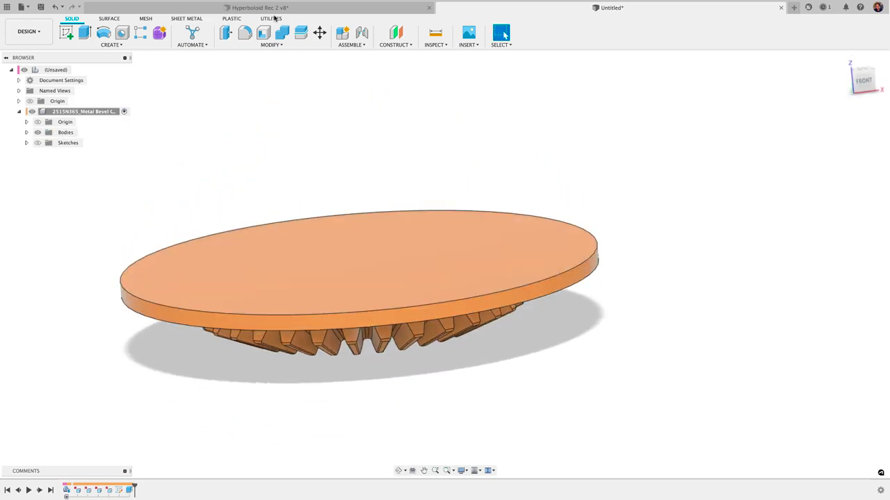
# Step: Unisolate the top gear in the Hyperboloid Rec 2 design to view the whole mechanism, and return to the untitled design
pyautogui.click(389, 7)
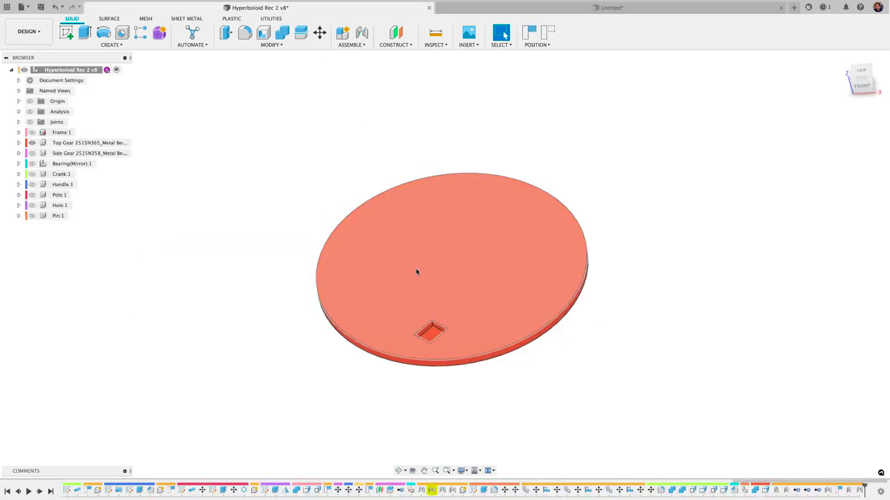
pyautogui.keyDown('shift'); pyautogui.moveTo(417, 273); pyautogui.dragTo(420, 199, button='middle'); pyautogui.keyUp('shift')
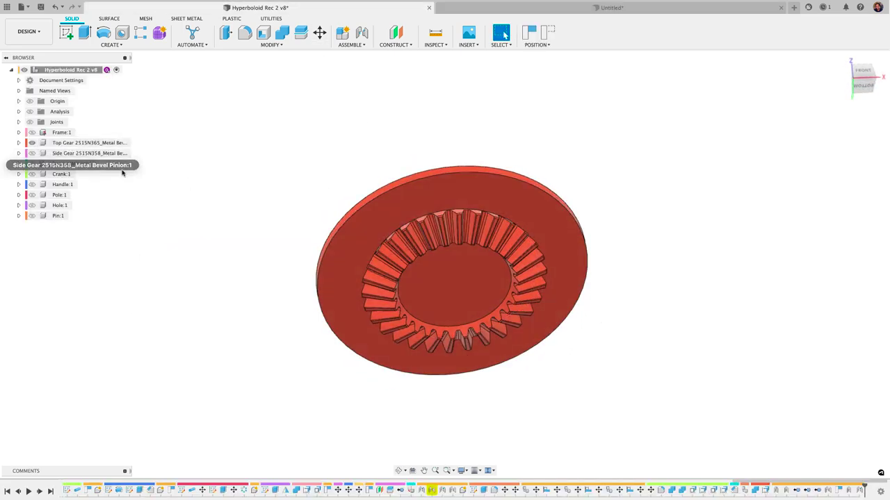
pyautogui.rightClick(67, 145)
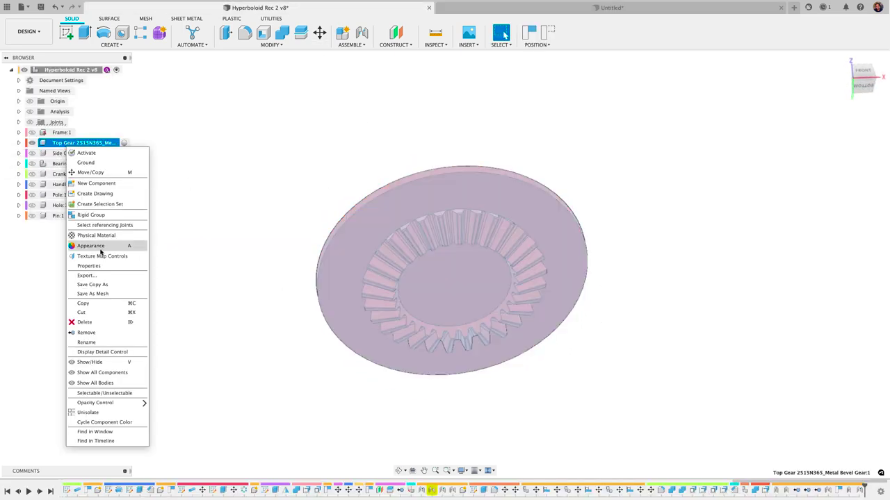
pyautogui.click(89, 412)
pyautogui.keyDown('shift'); pyautogui.moveTo(198, 333); pyautogui.dragTo(222, 306, button='middle'); pyautogui.keyUp('shift')
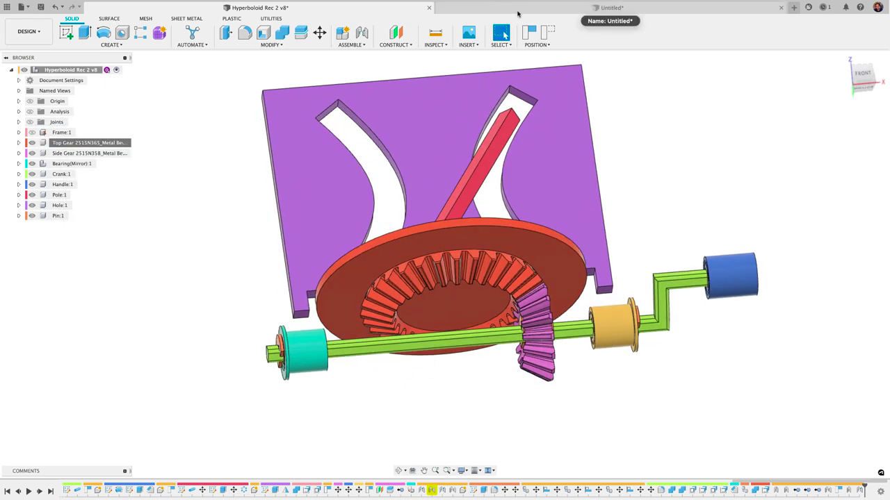
pyautogui.click(518, 10)
# Step: Examine the toothed underside of the gear and the disc joined to it from several angles
pyautogui.keyDown('shift'); pyautogui.moveTo(540, 190); pyautogui.dragTo(632, 261, button='middle'); pyautogui.keyUp('shift')
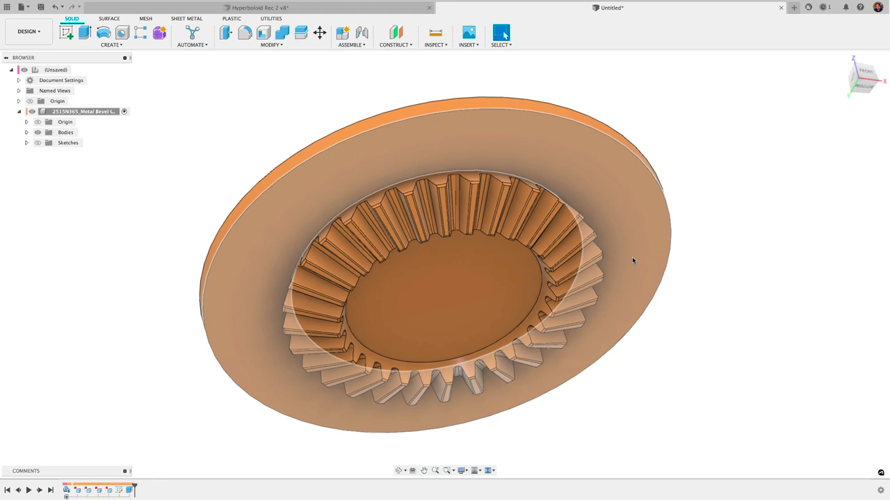
pyautogui.scroll(1, 503, 265)
pyautogui.keyDown('shift'); pyautogui.moveTo(476, 241); pyautogui.dragTo(473, 253, button='middle'); pyautogui.keyUp('shift')
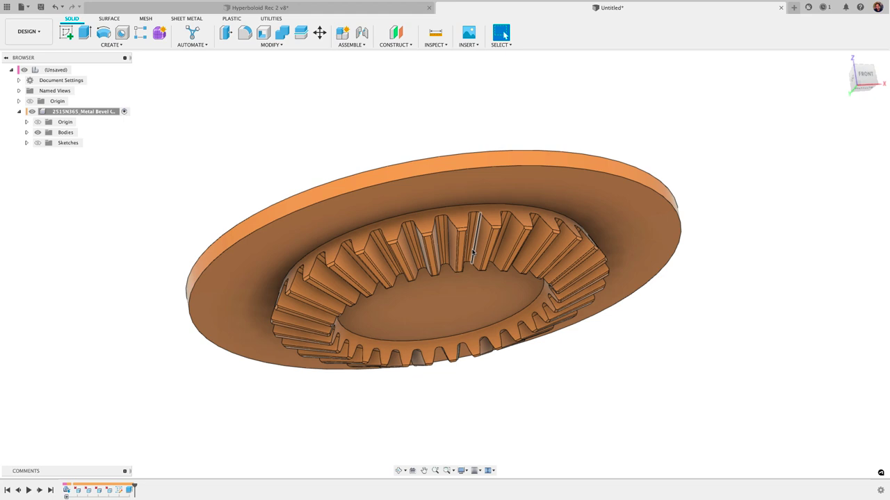
pyautogui.keyDown('shift'); pyautogui.moveTo(211, 232); pyautogui.dragTo(414, 180, button='middle'); pyautogui.keyUp('shift')
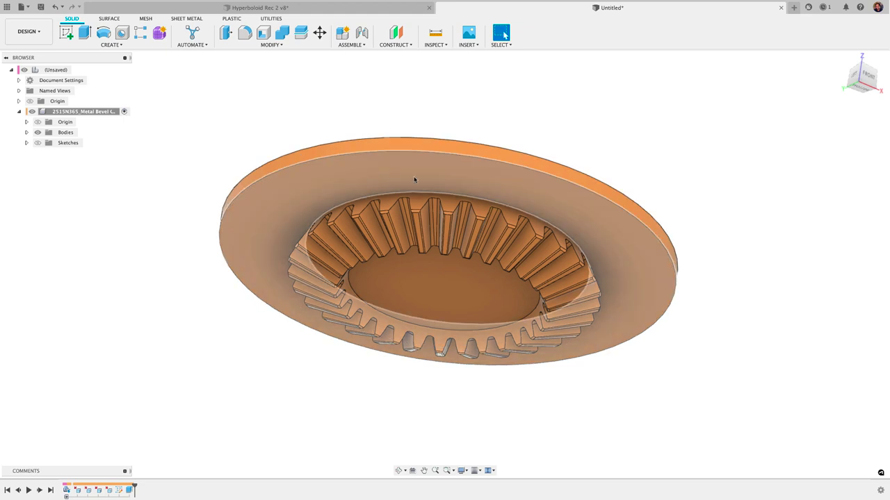
pyautogui.scroll(-3, 415, 180)
pyautogui.keyDown('shift'); pyautogui.moveTo(415, 181); pyautogui.dragTo(570, 111, button='middle'); pyautogui.keyUp('shift')
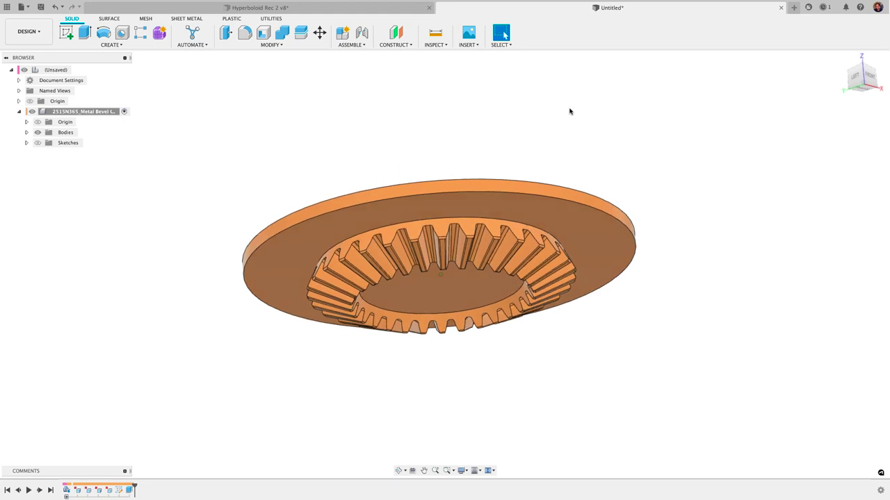
pyautogui.scroll(1, 570, 111)
pyautogui.scroll(-3, 570, 112)
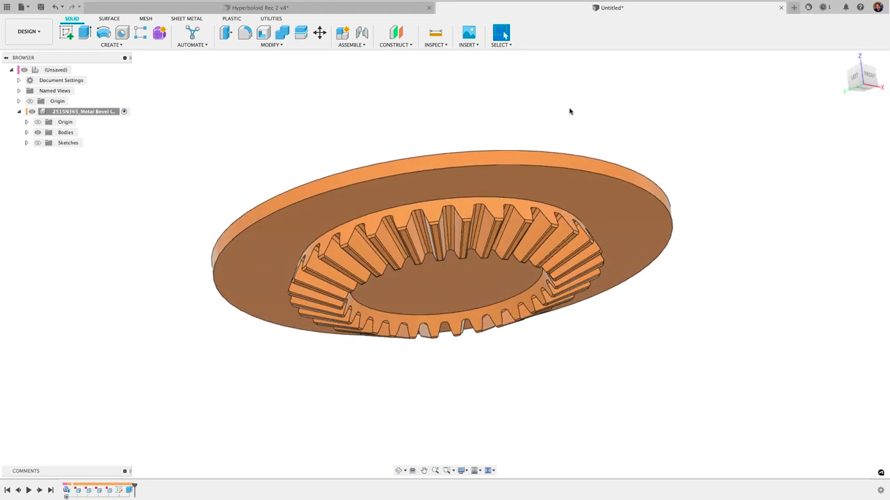
pyautogui.keyDown('shift'); pyautogui.moveTo(693, 116); pyautogui.dragTo(697, 146, button='middle'); pyautogui.keyUp('shift')
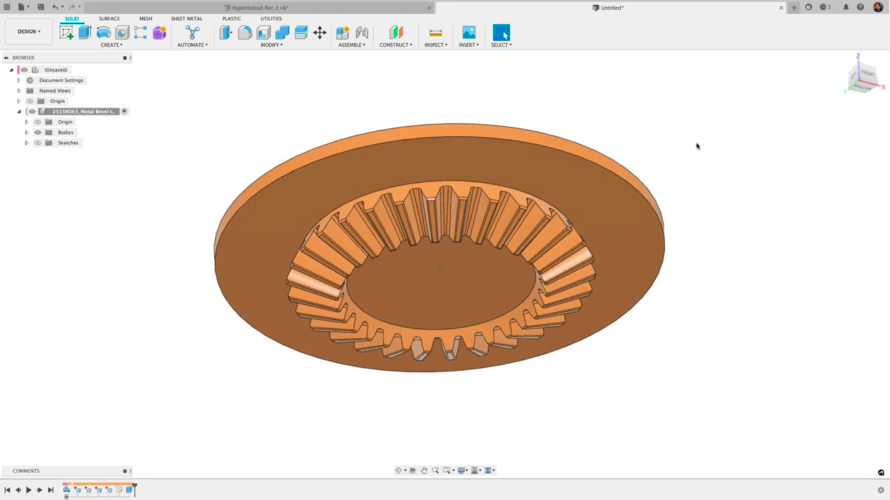
pyautogui.scroll(-1, 697, 146)
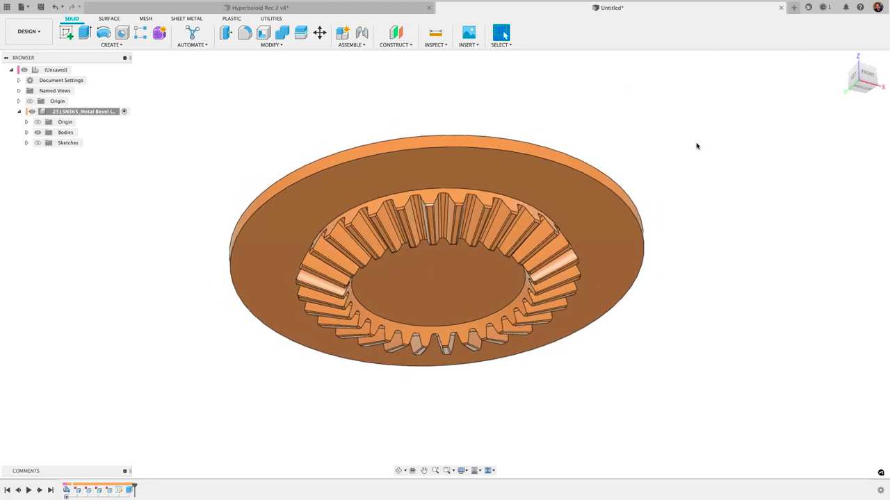